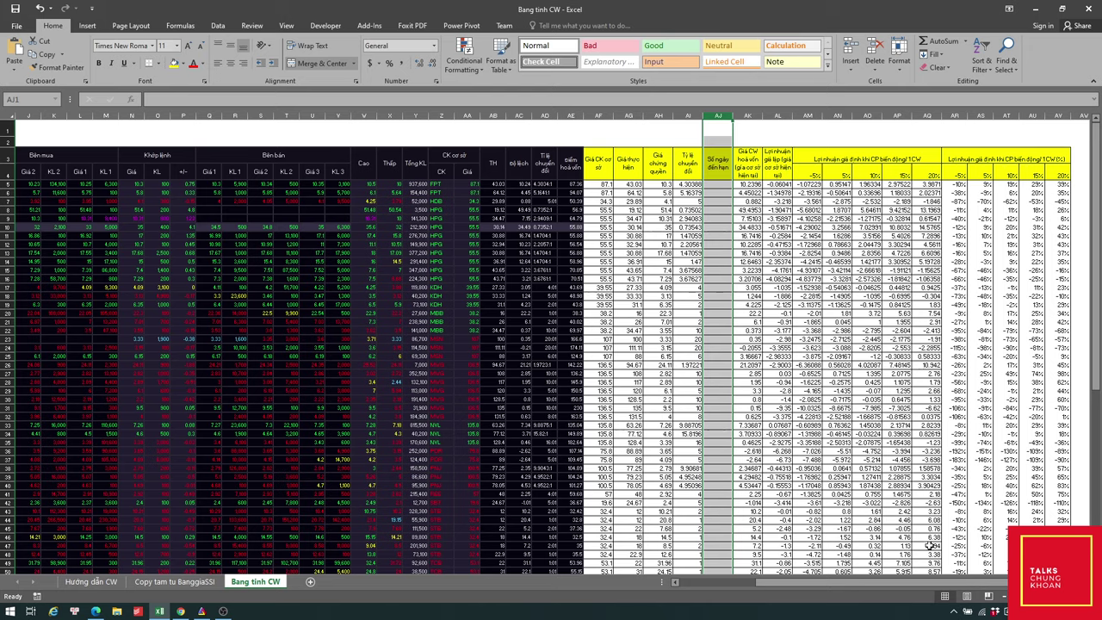
- Review the warrants' dates in the GDCC column and examine row 9 across to the assumed-profit columns
left_click_drag(912, 582, 827, 582)
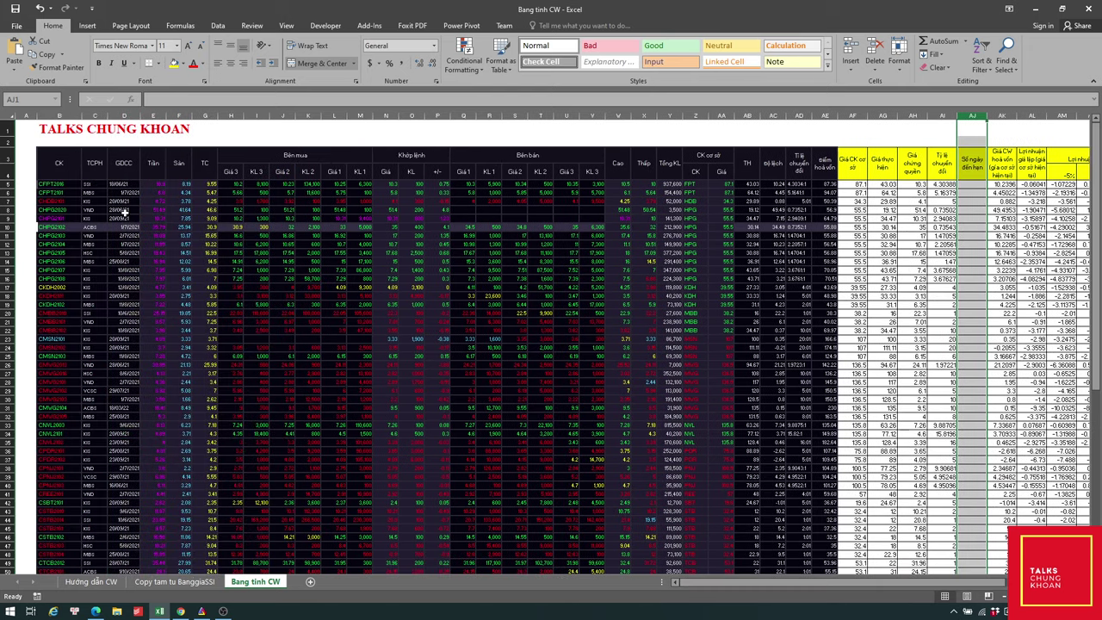
left_click_drag(124, 212, 124, 291)
left_click_drag(787, 582, 758, 589)
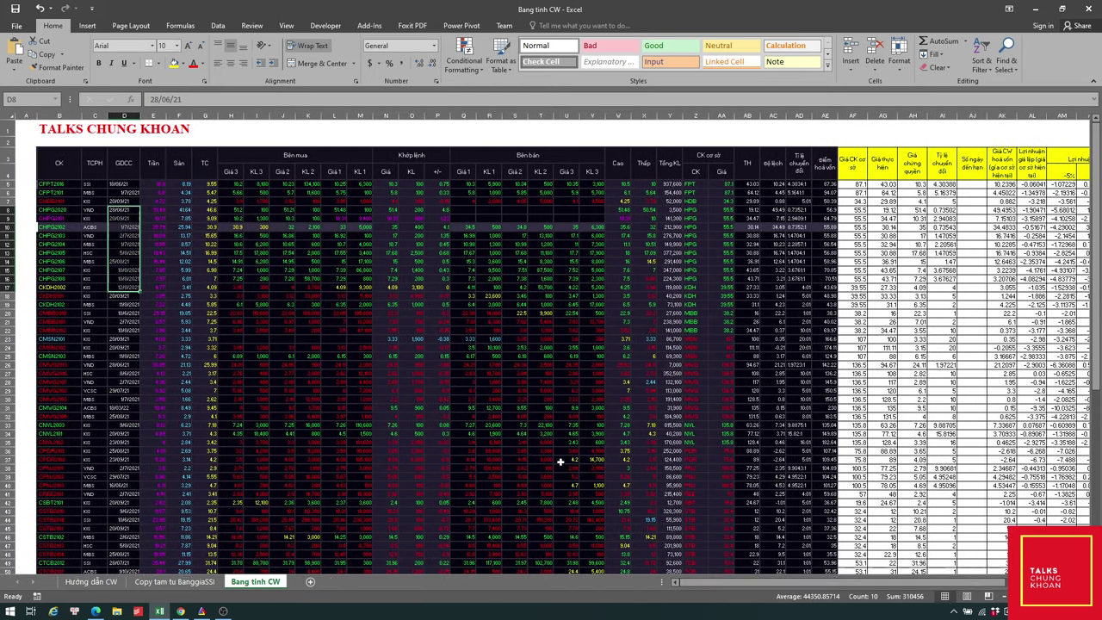
left_click(7, 217)
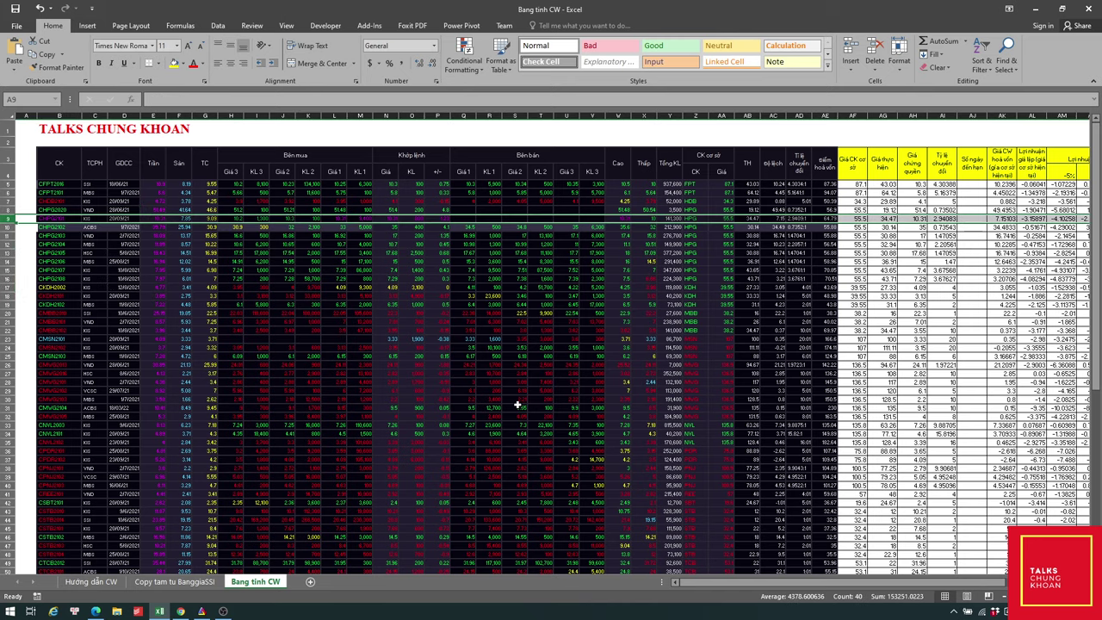
left_click_drag(809, 583, 925, 589)
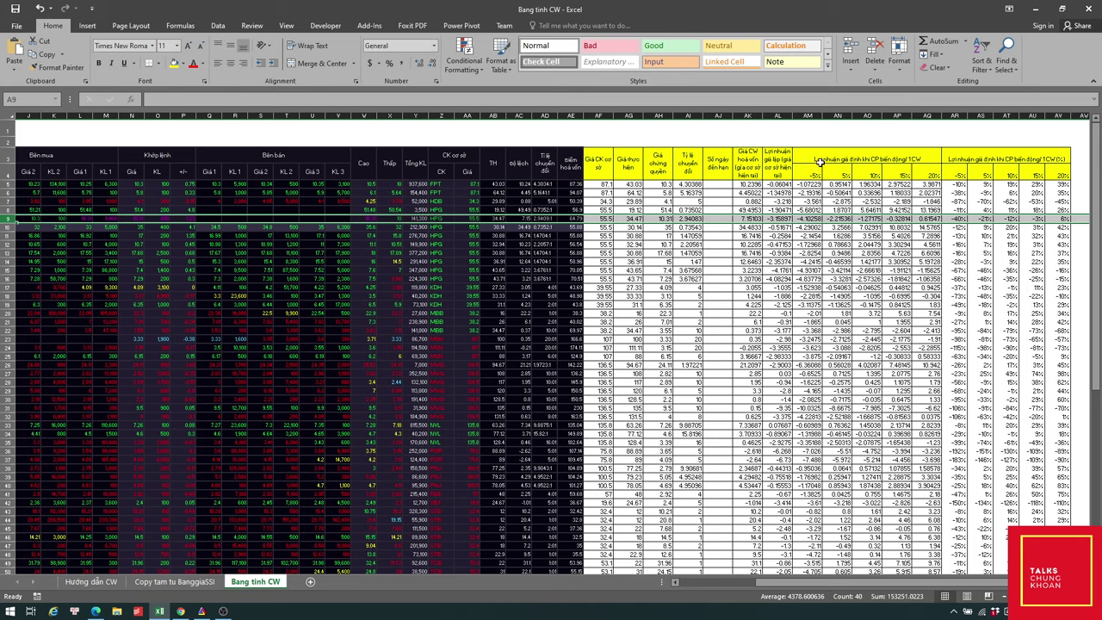
- Check the criteria on the Hướng dẫn CW sheet and enter 2 in cell AL2 of Bang tinh CW
left_click(777, 144)
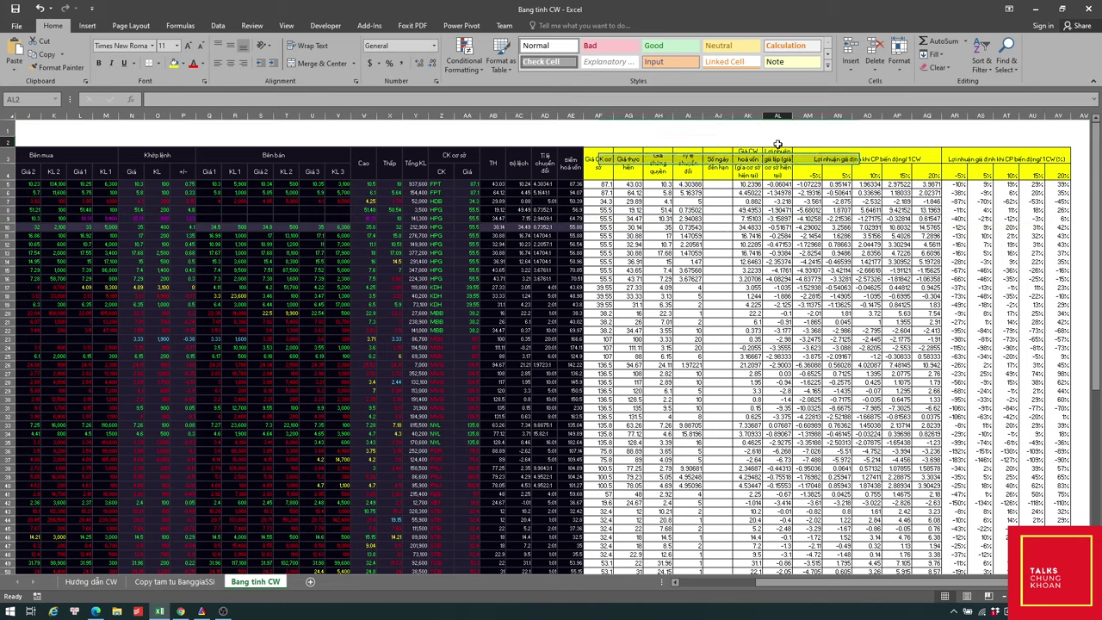
left_click(116, 583)
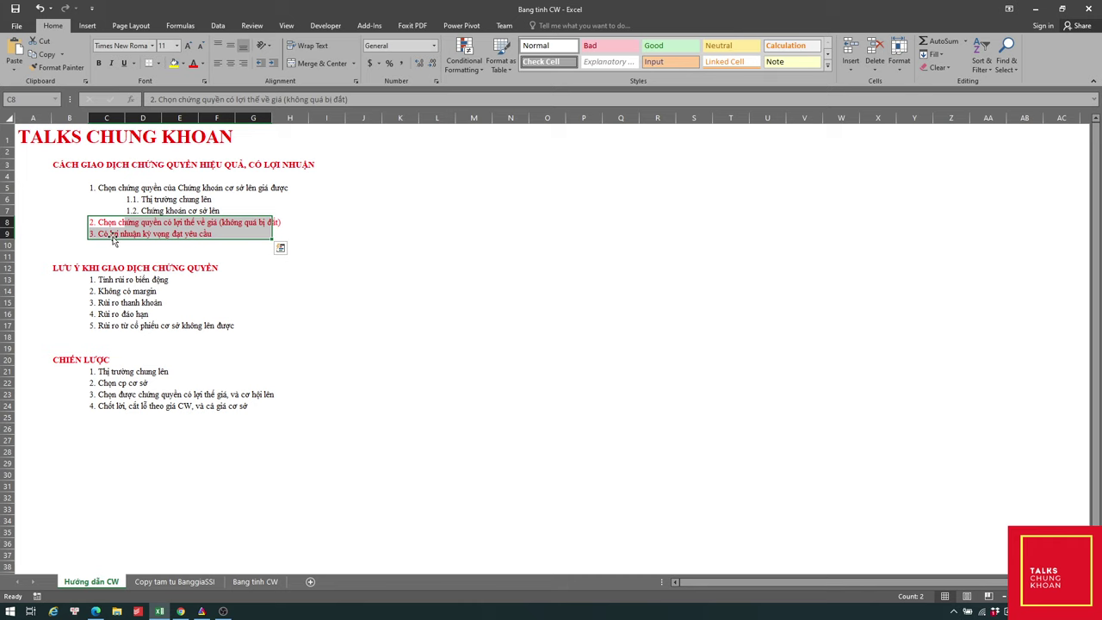
left_click(244, 583)
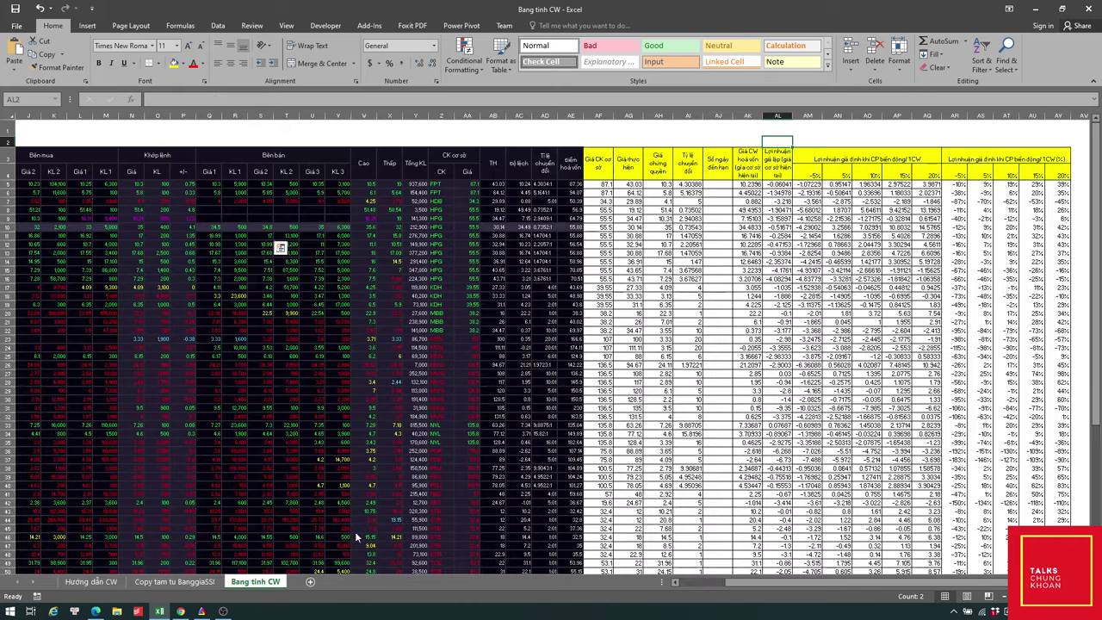
type("2")
key("Return")
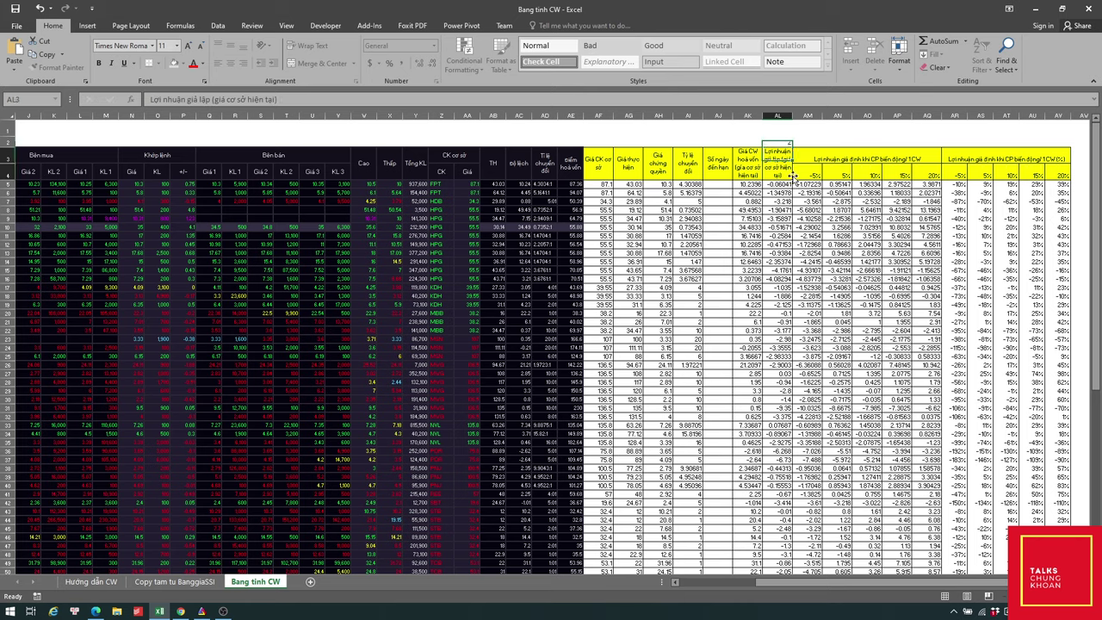
- Merge cells AM2:AV2 above the assumed-profit columns and enter 3 in the merged cell
left_click_drag(808, 143, 1059, 142)
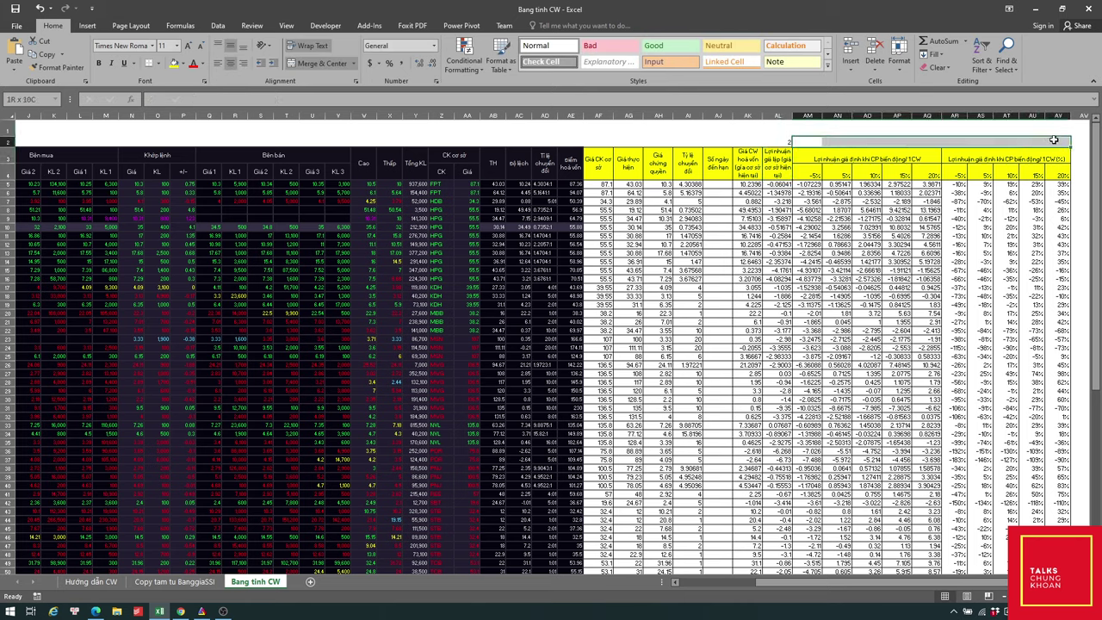
left_click(307, 76)
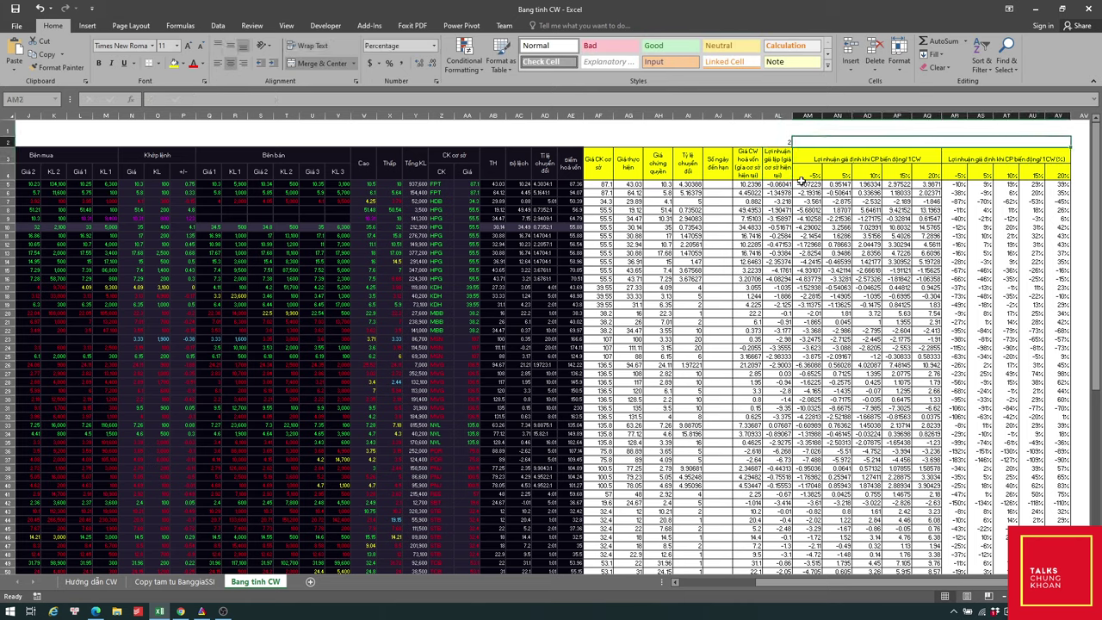
type("3")
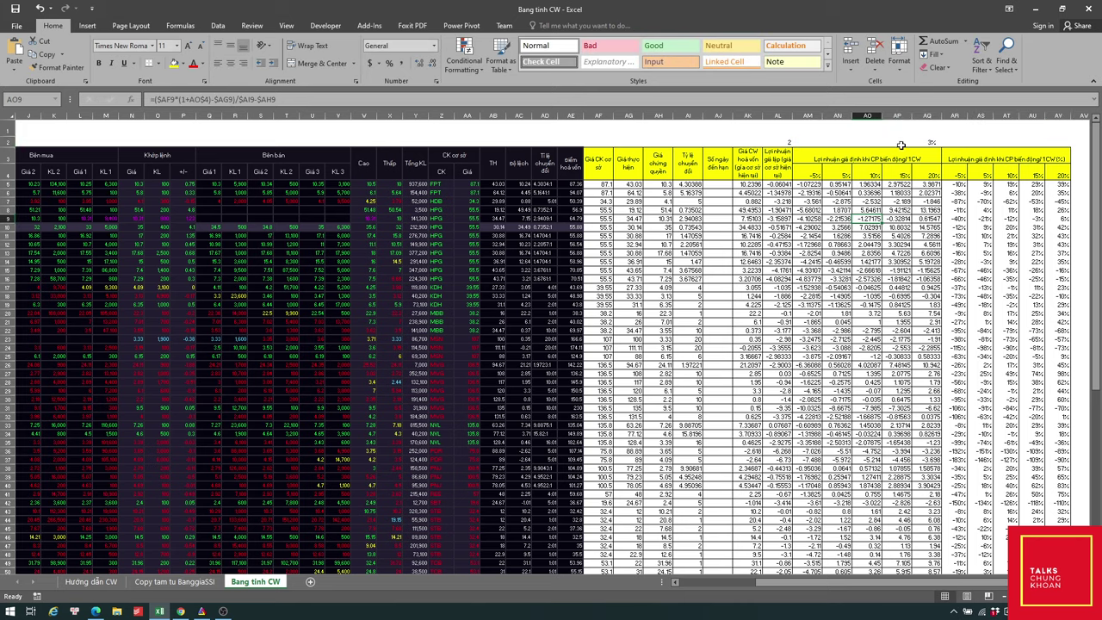
- Change the merged cell AM2 from percentage to comma number format without decimals and re-enter 3
left_click(898, 145)
left_click(403, 63)
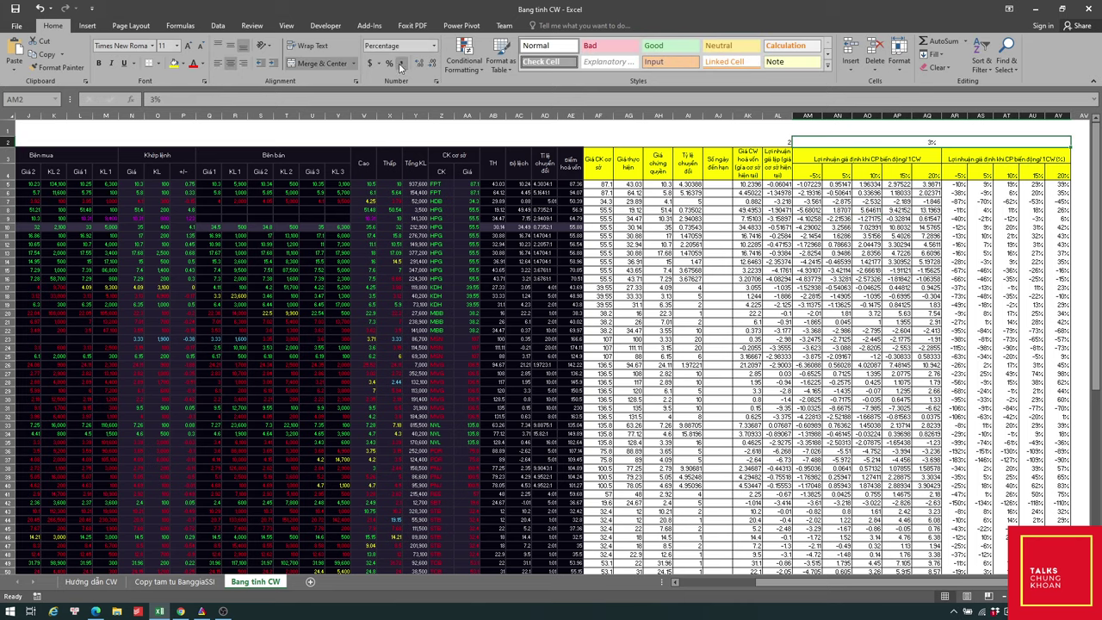
left_click(431, 66)
left_click(432, 66)
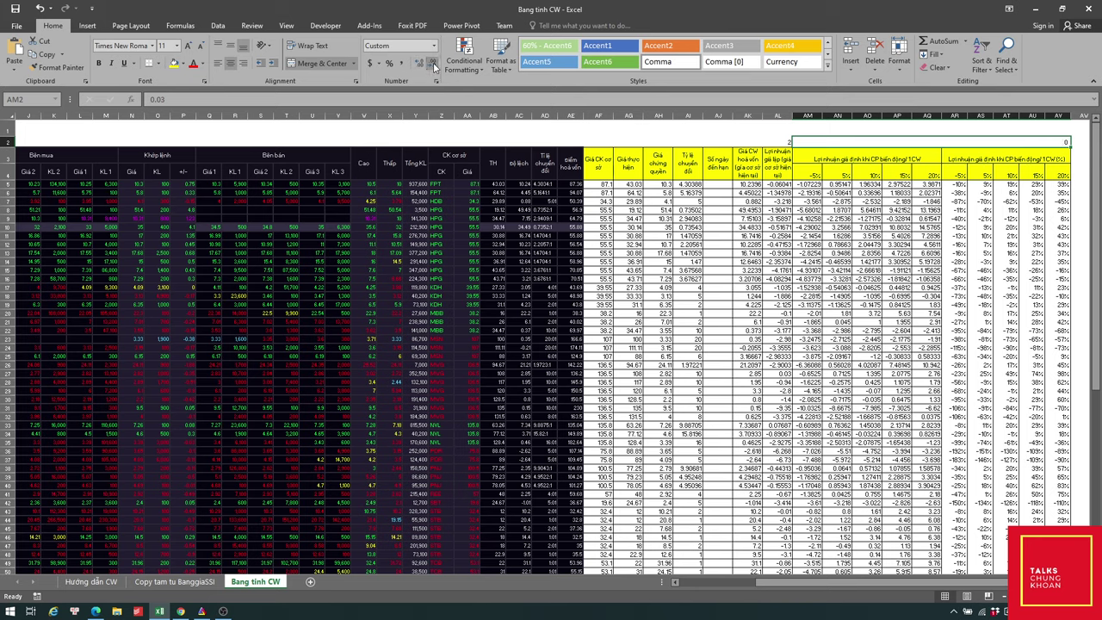
type("3")
key("Return")
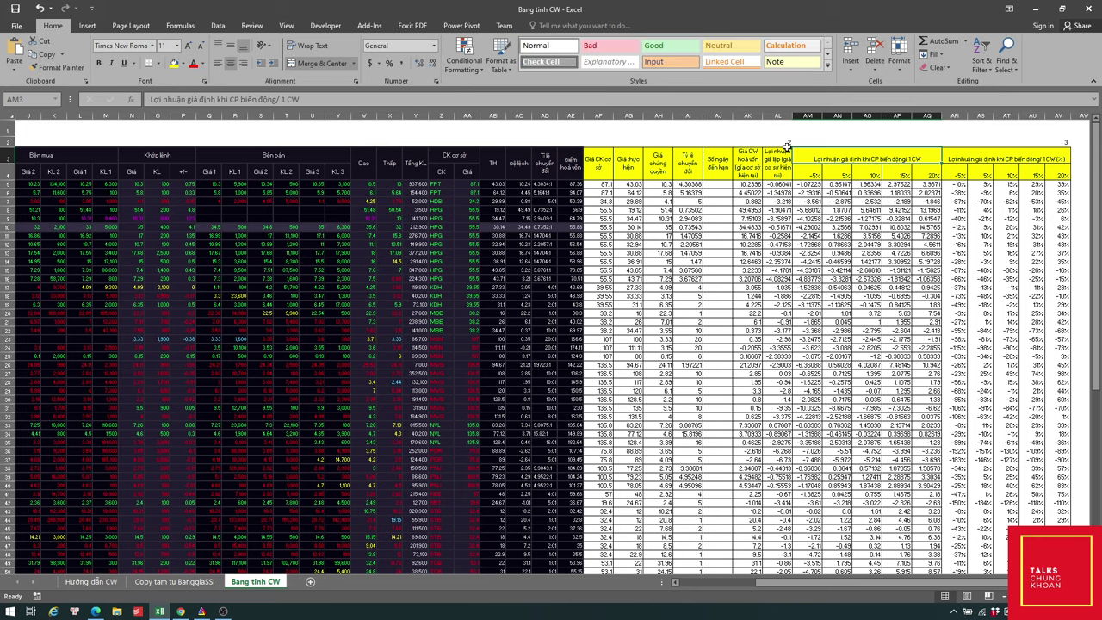
- Add outline and inside borders to the criterion number cells AL2:AV2 and centre their contents
left_click_drag(784, 143, 823, 148)
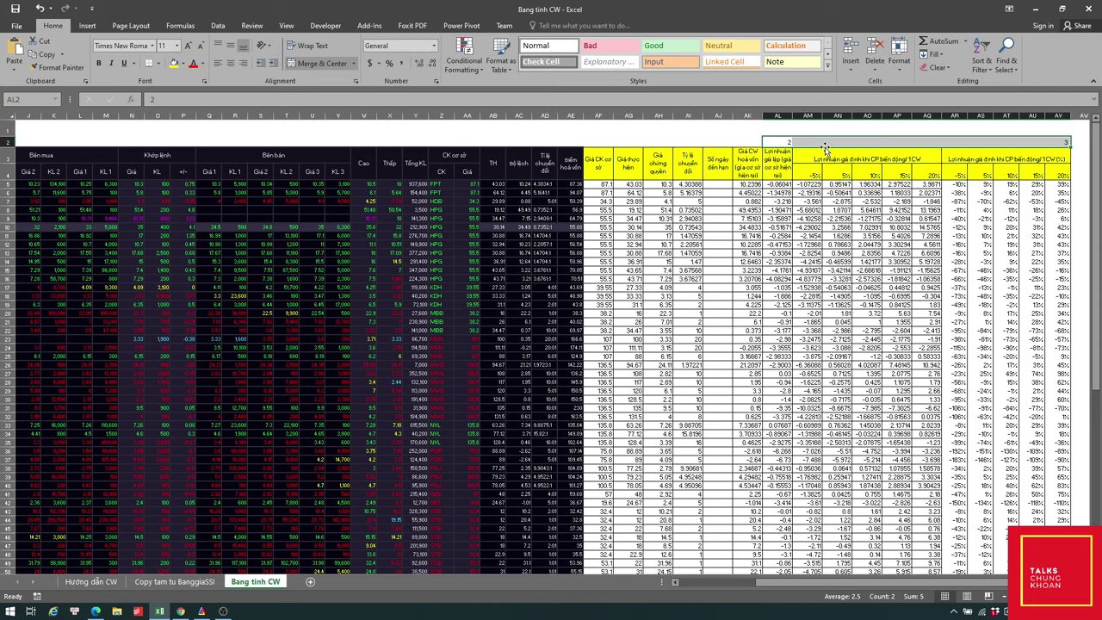
key("ctrl+1")
left_click(515, 310)
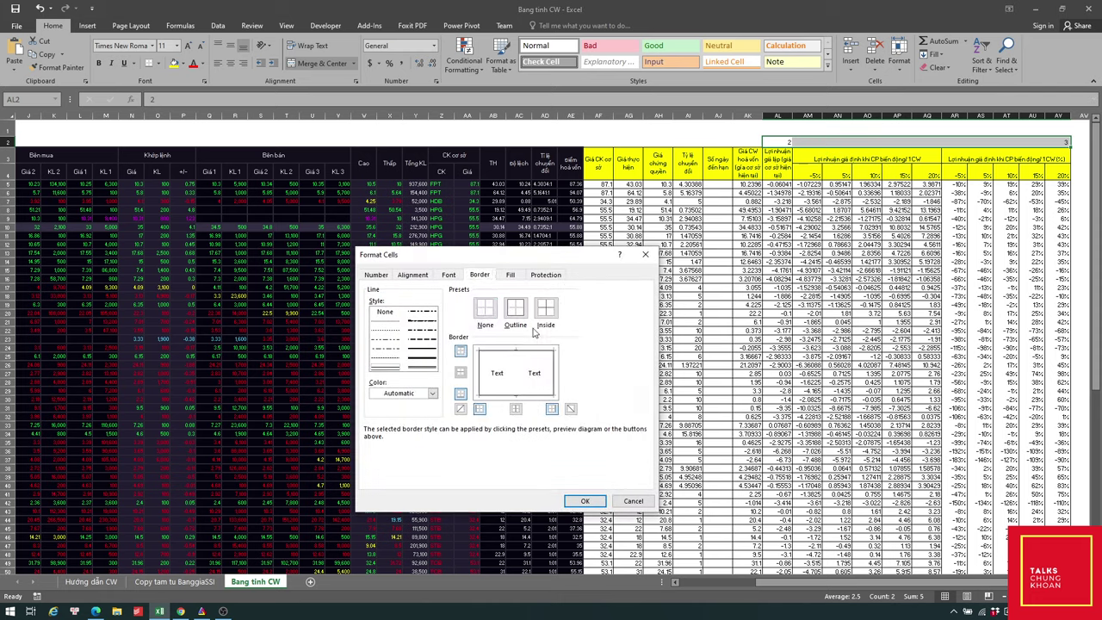
left_click(544, 311)
left_click(587, 501)
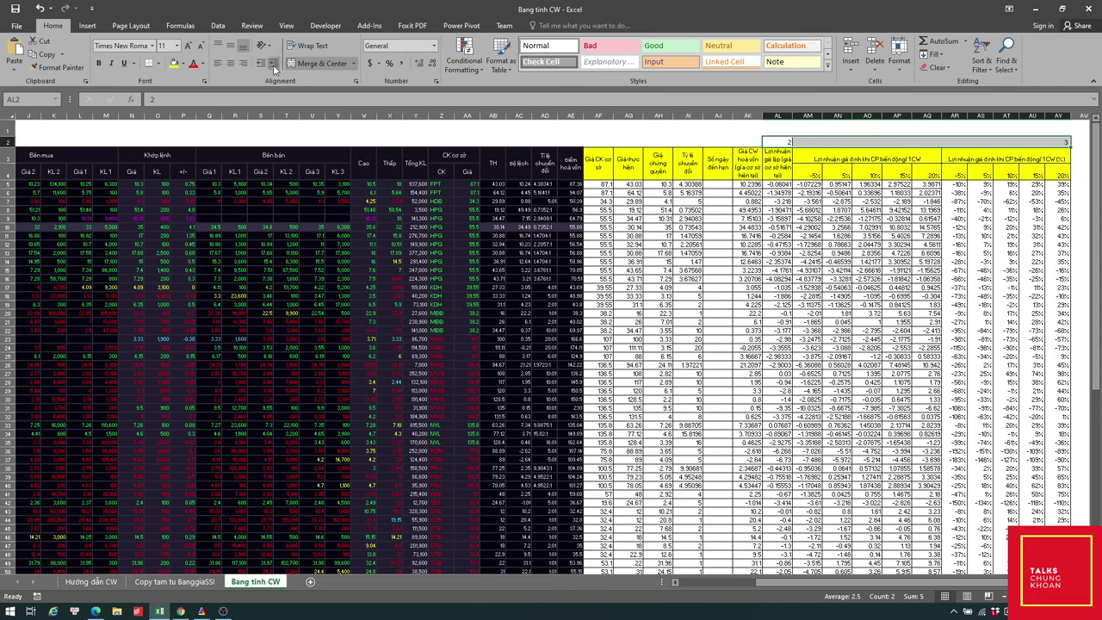
left_click(830, 241)
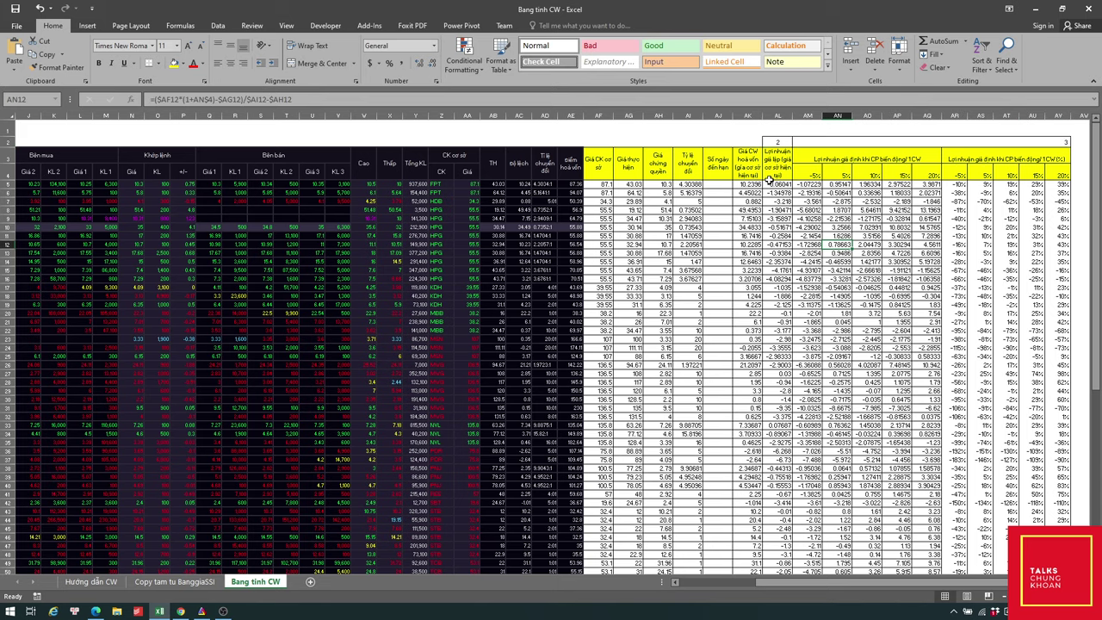
- Compare the row 9 warrant with criteria 2 and 3 listed on the Hướng dẫn CW sheet
left_click(7, 219)
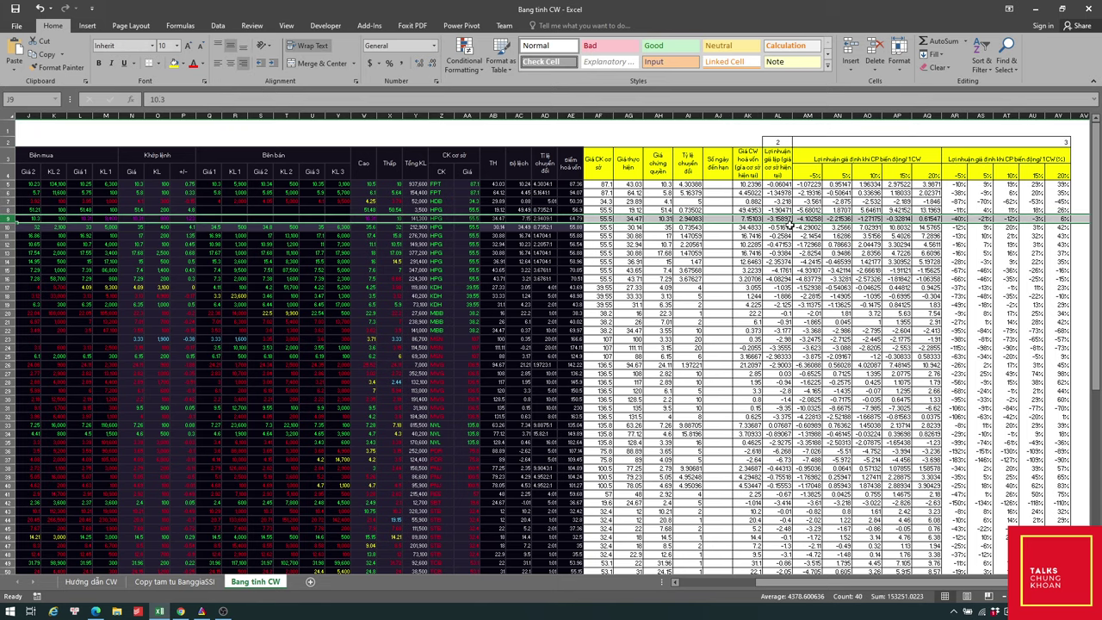
left_click(942, 143)
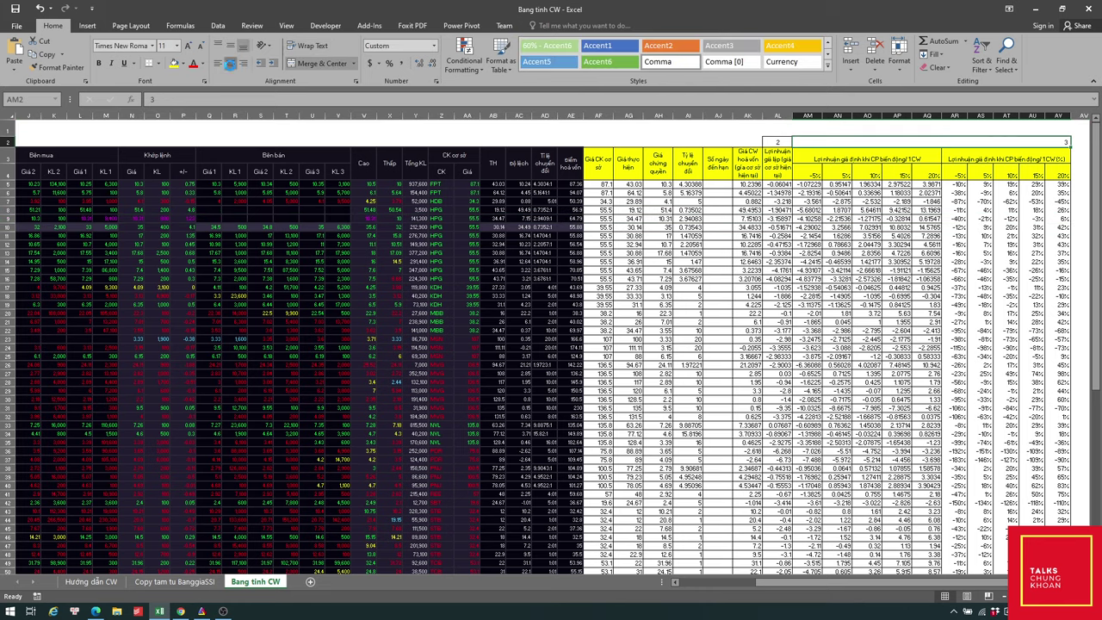
left_click(7, 221)
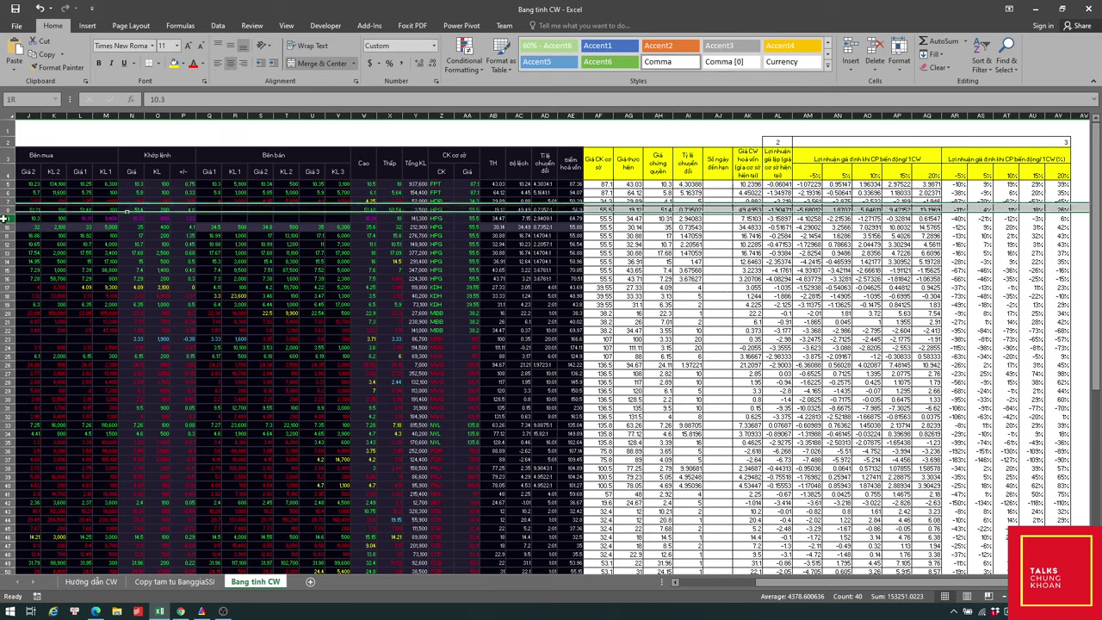
left_click(93, 585)
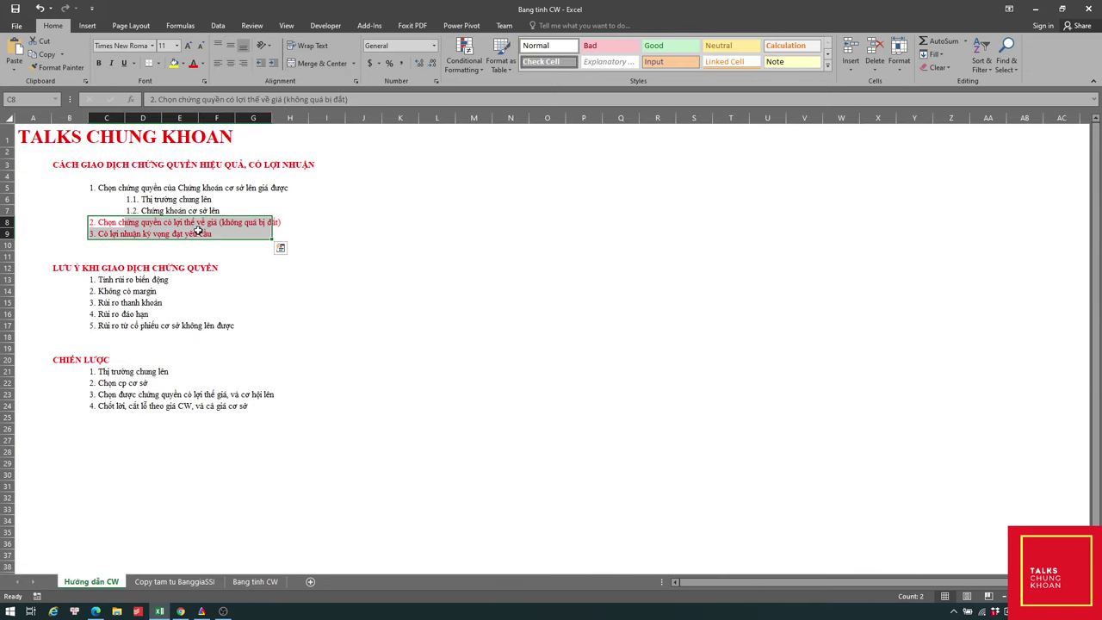
left_click(262, 584)
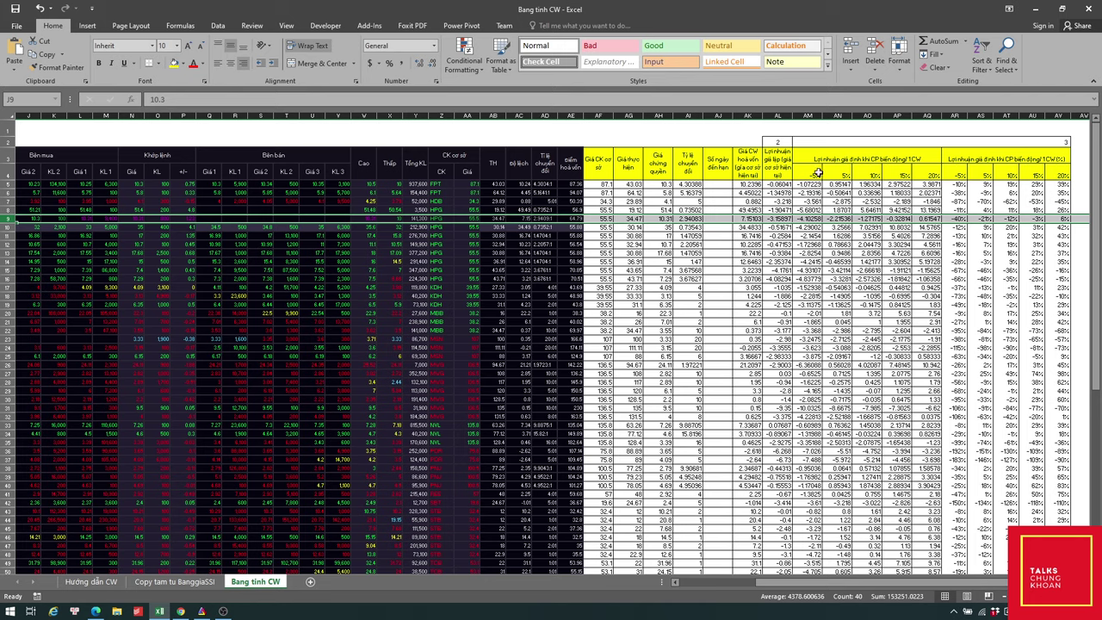
- Examine the assumed-profit columns and row 9, and check the HPG daily price chart in AmiBroker before returning to Excel
left_click_drag(818, 159, 911, 205)
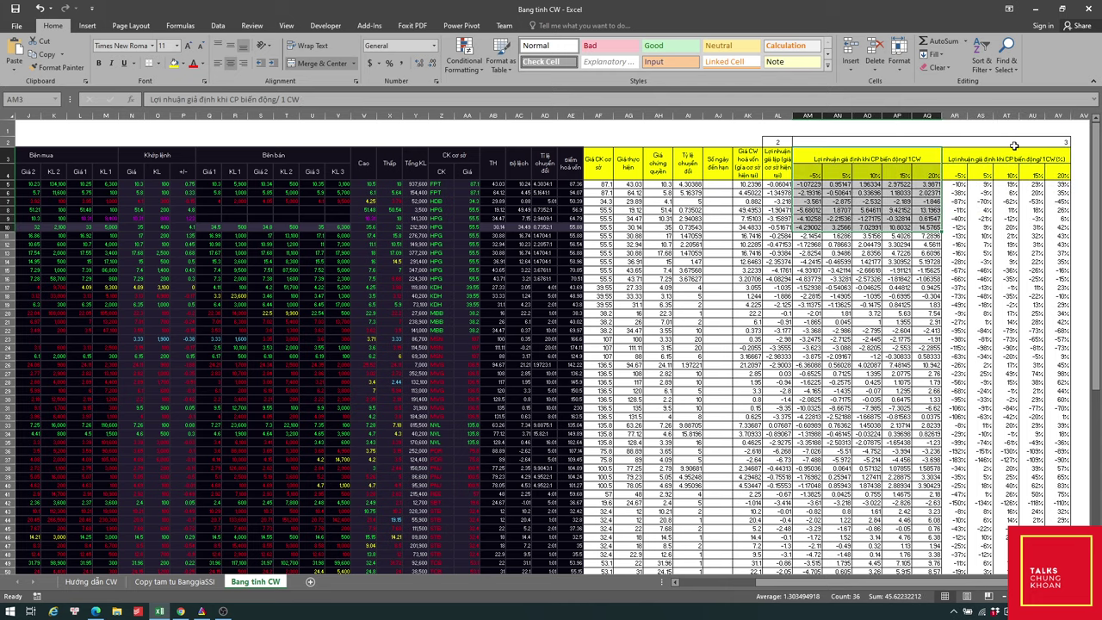
left_click_drag(1014, 148, 1018, 213)
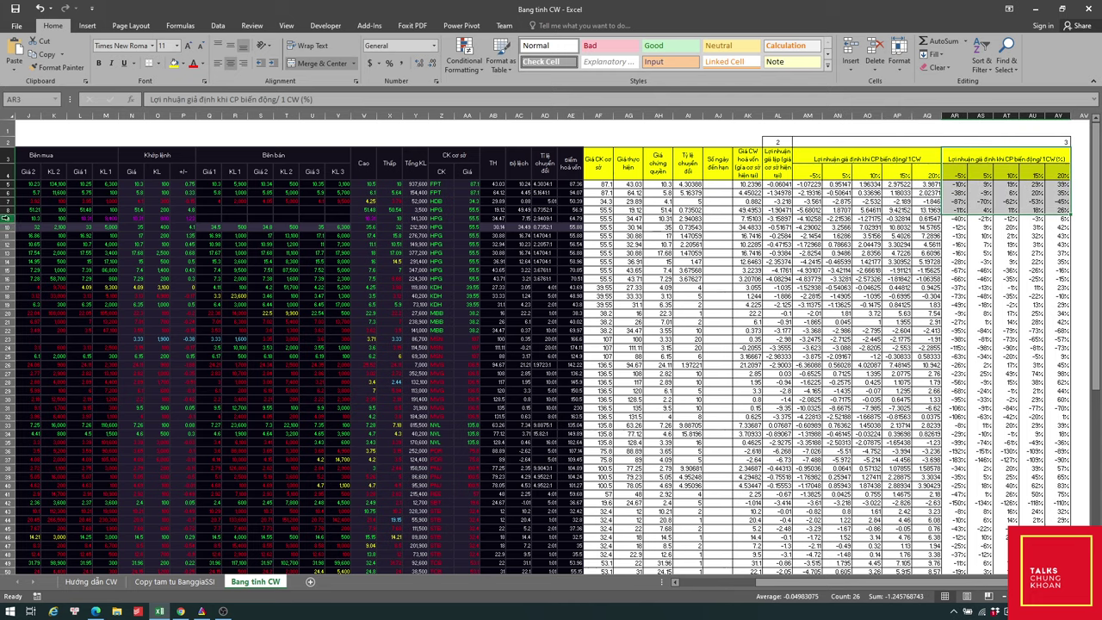
left_click(7, 218)
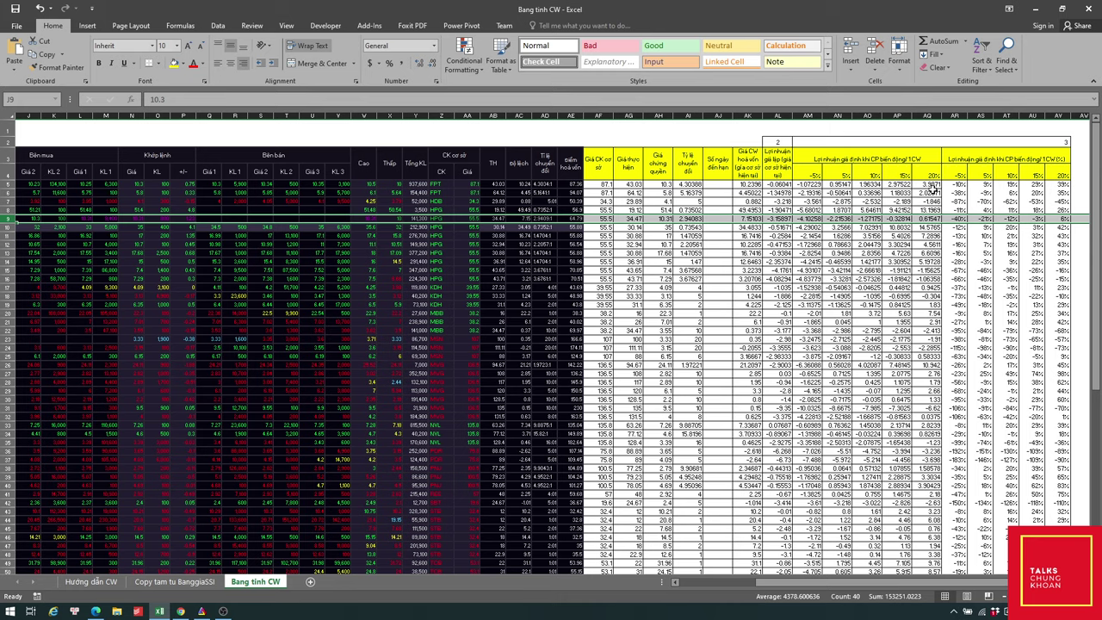
left_click(202, 611)
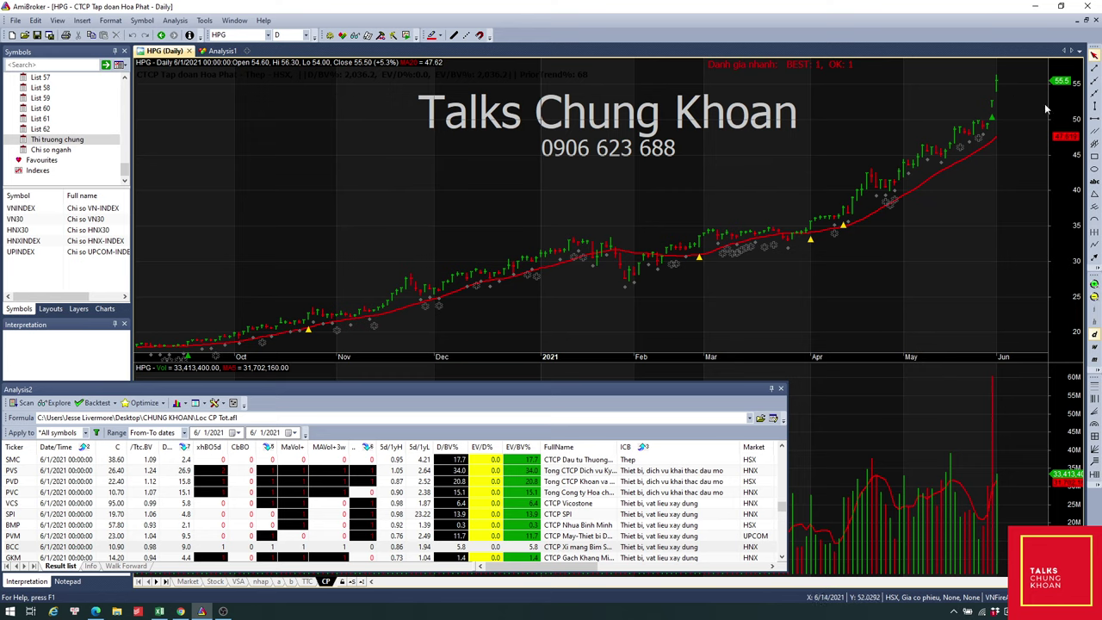
left_click(160, 611)
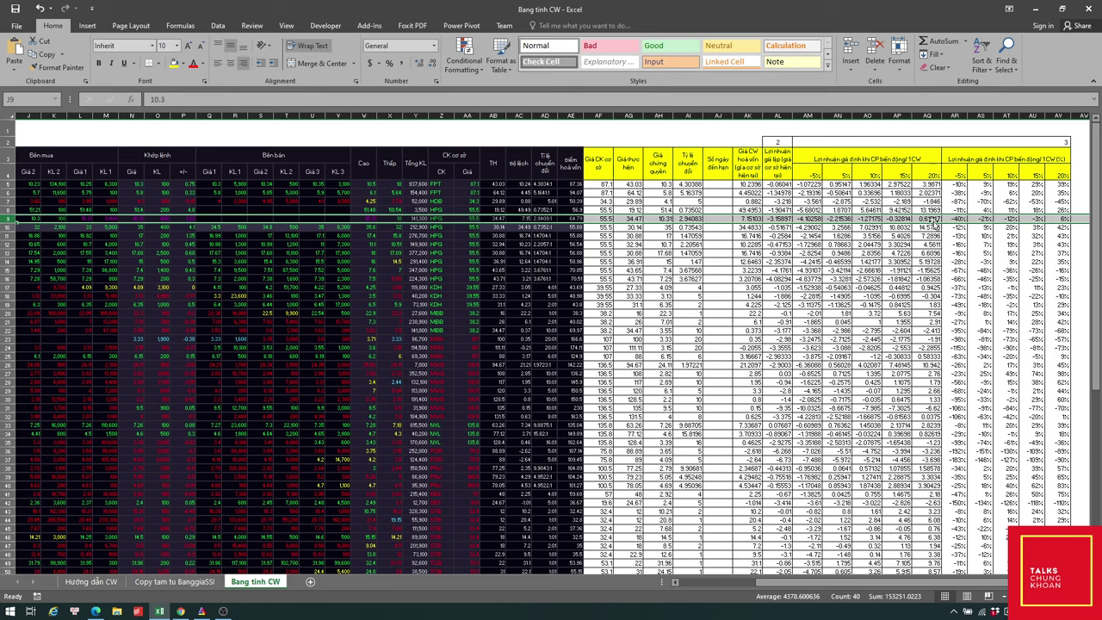
- Enter the remark "dại dột" in cell AW9 beside the row 9 warrant
left_click(1080, 219)
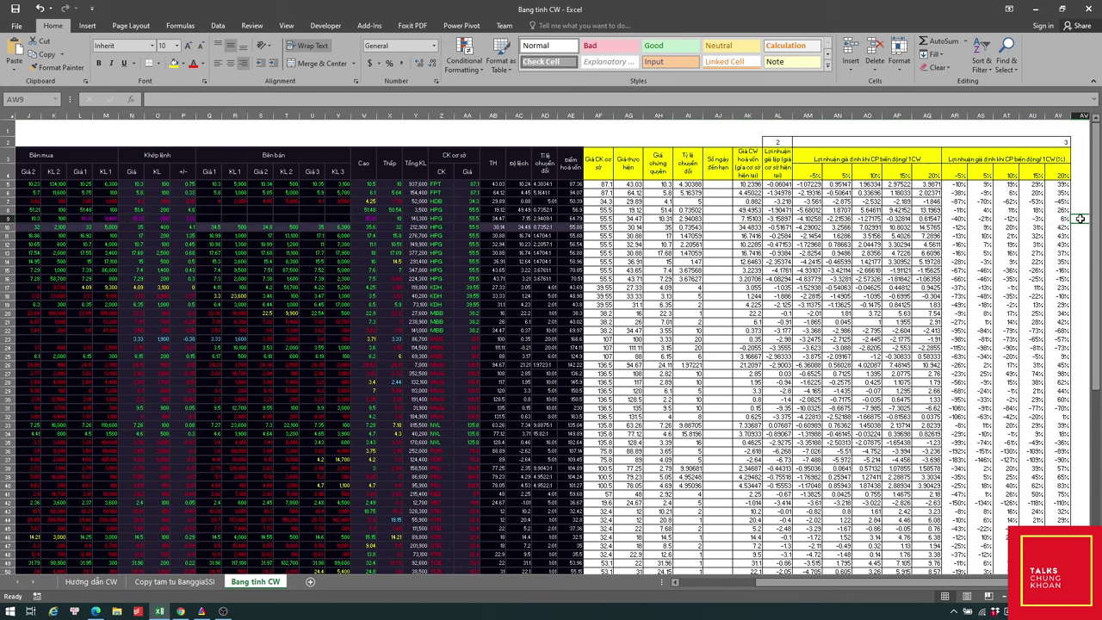
type("da")
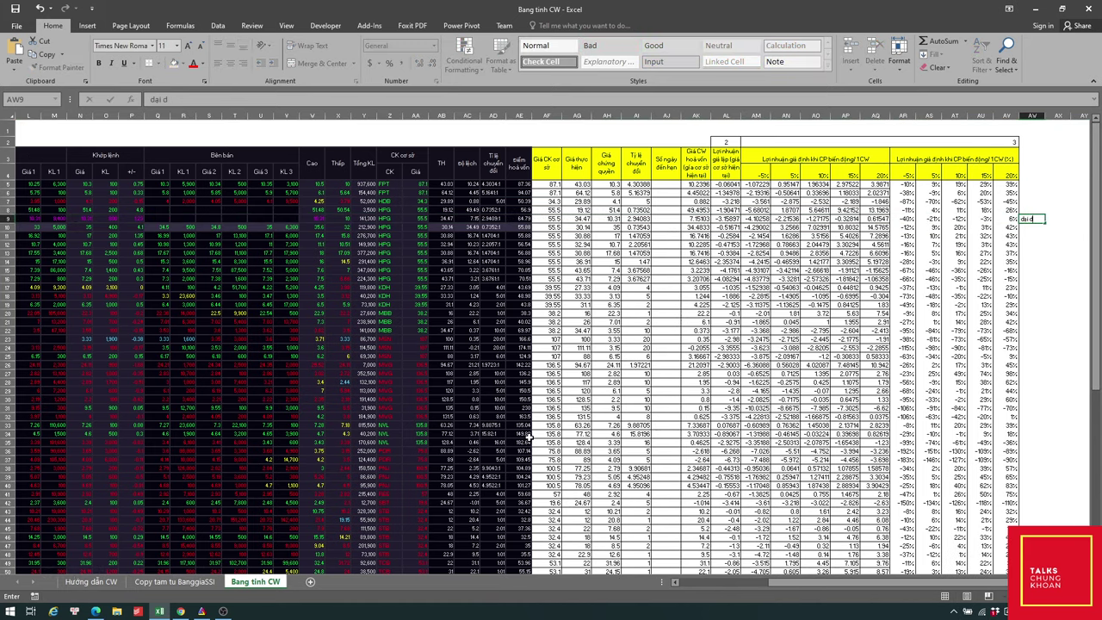
key("Return")
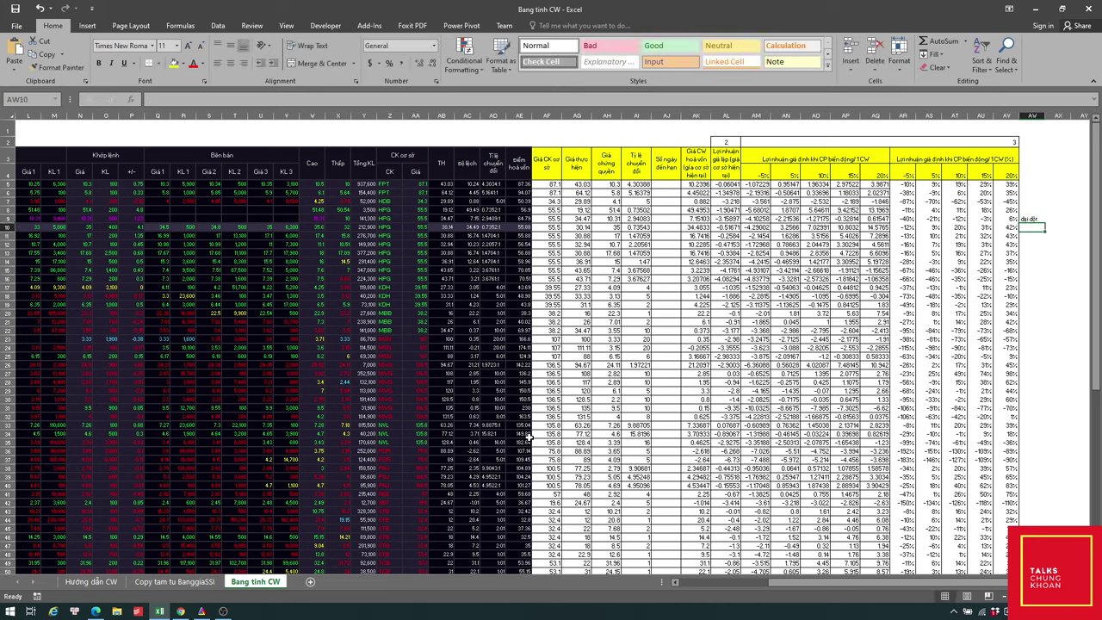
- Highlight the whole simulated-profit column AL with a yellow fill
left_click(7, 220)
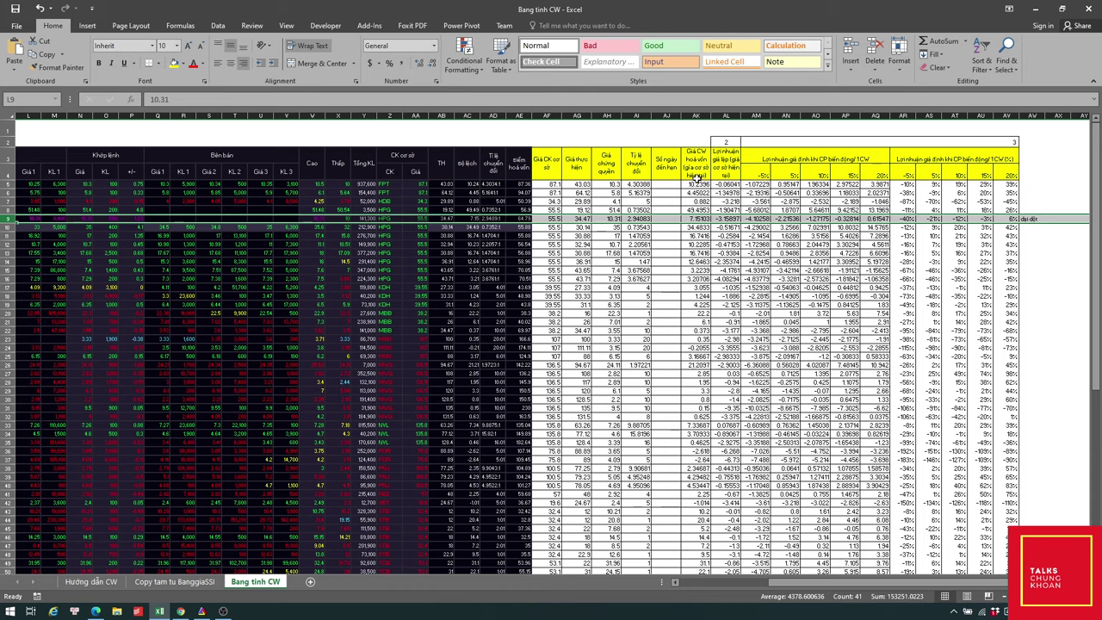
left_click_drag(7, 184, 7, 487)
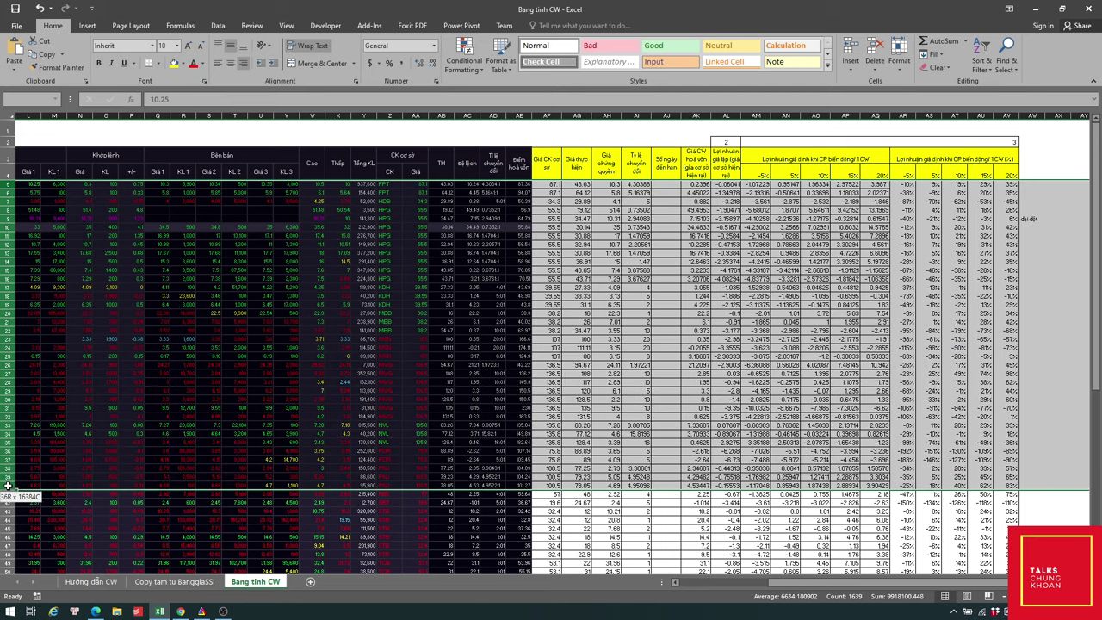
left_click(726, 113)
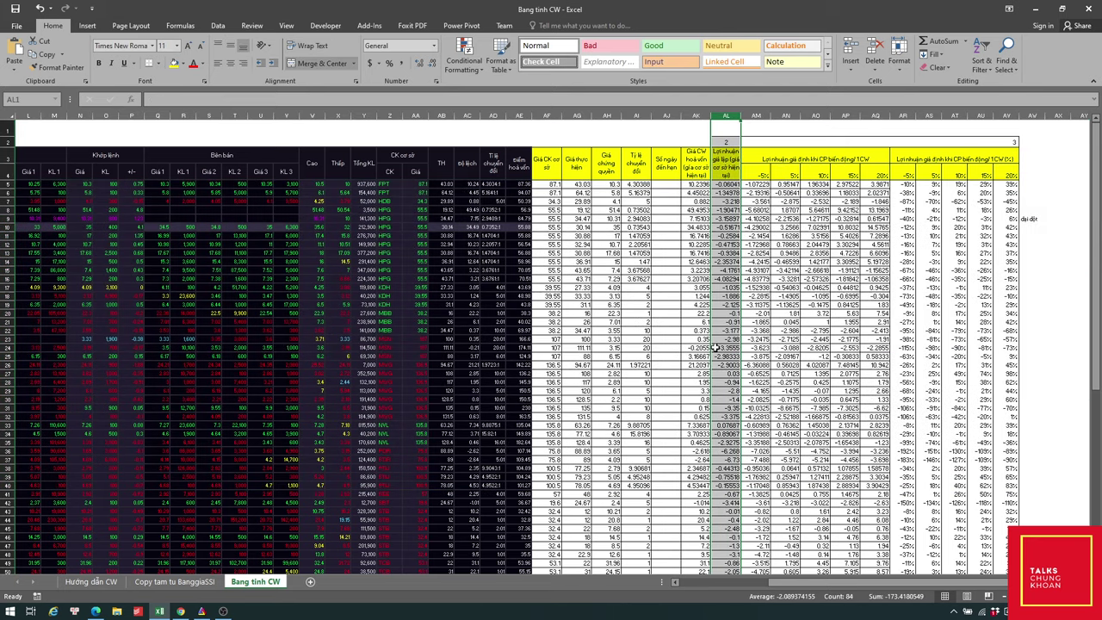
left_click(173, 64)
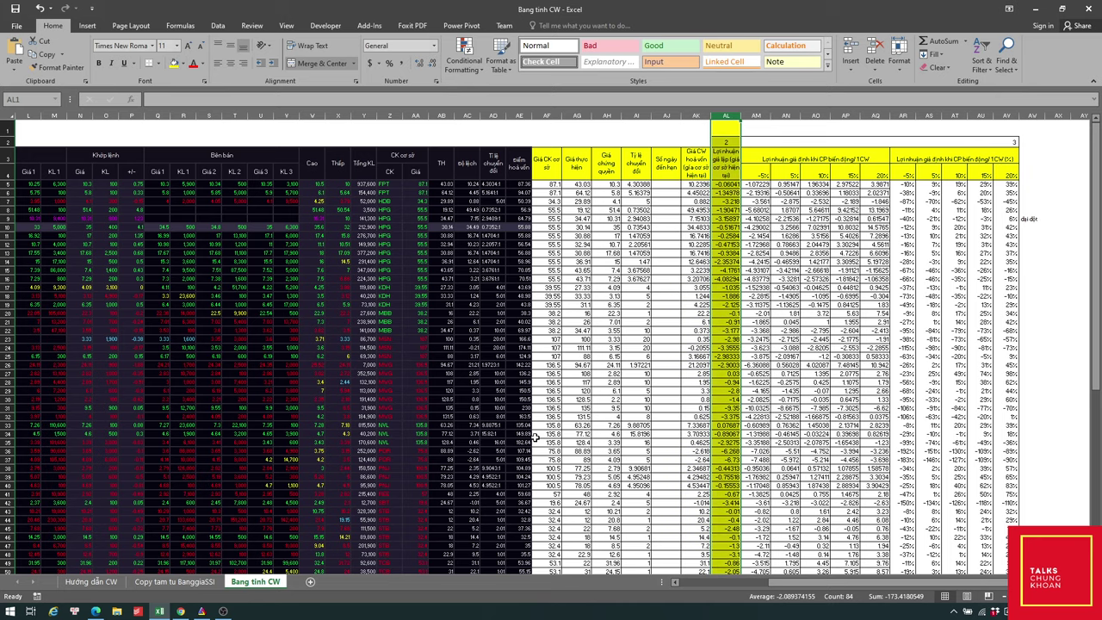
- Examine the highlighted simulated-profit column AL from the first warrants down to the last one in row 86
scroll(742, 420, "down", 11)
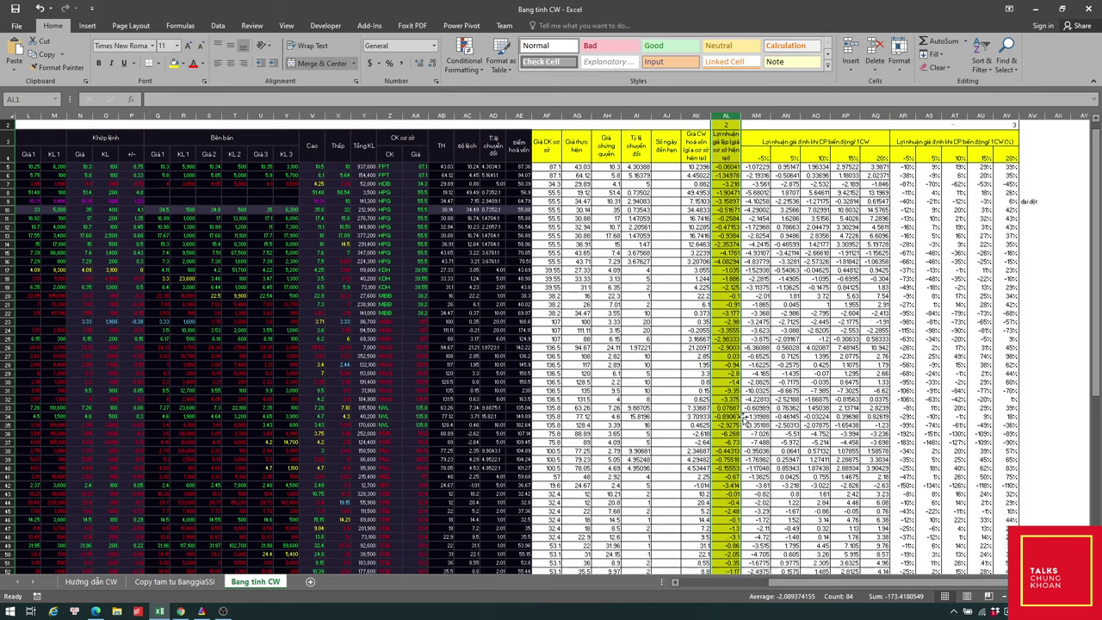
scroll(742, 421, "down", 3)
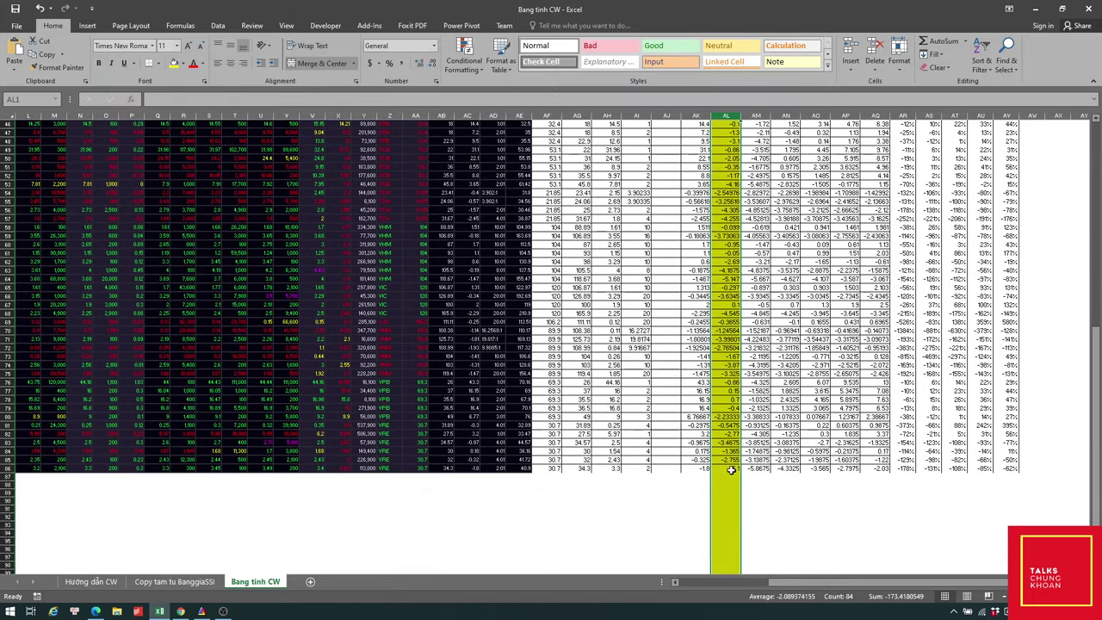
left_click_drag(730, 469, 724, 168)
scroll(721, 335, "down", 7)
scroll(721, 336, "down", 13)
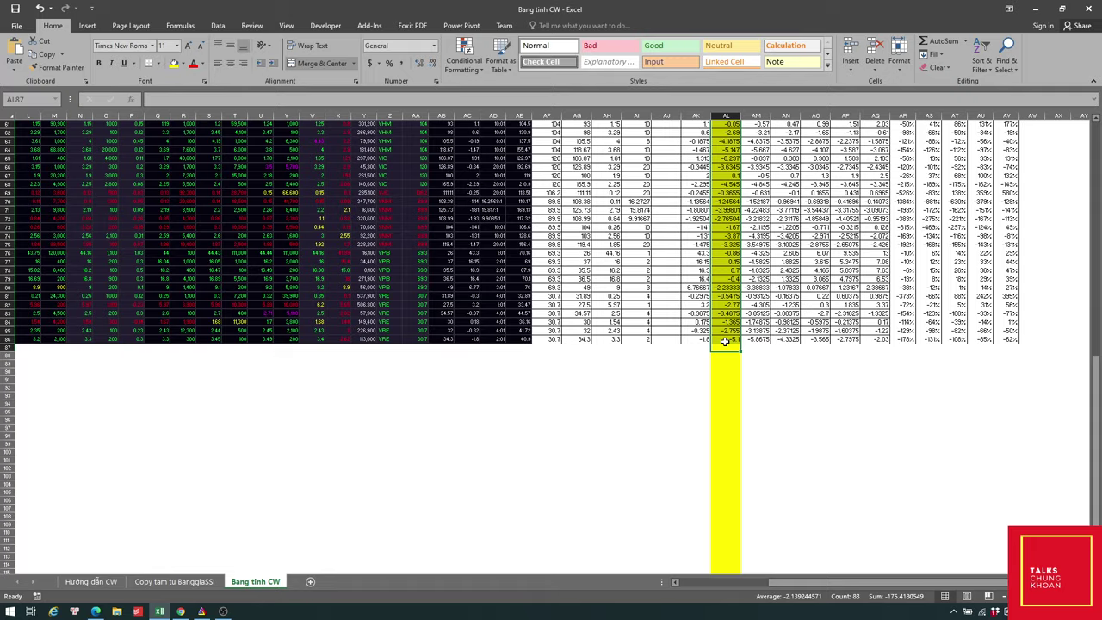
left_click_drag(725, 341, 731, 90)
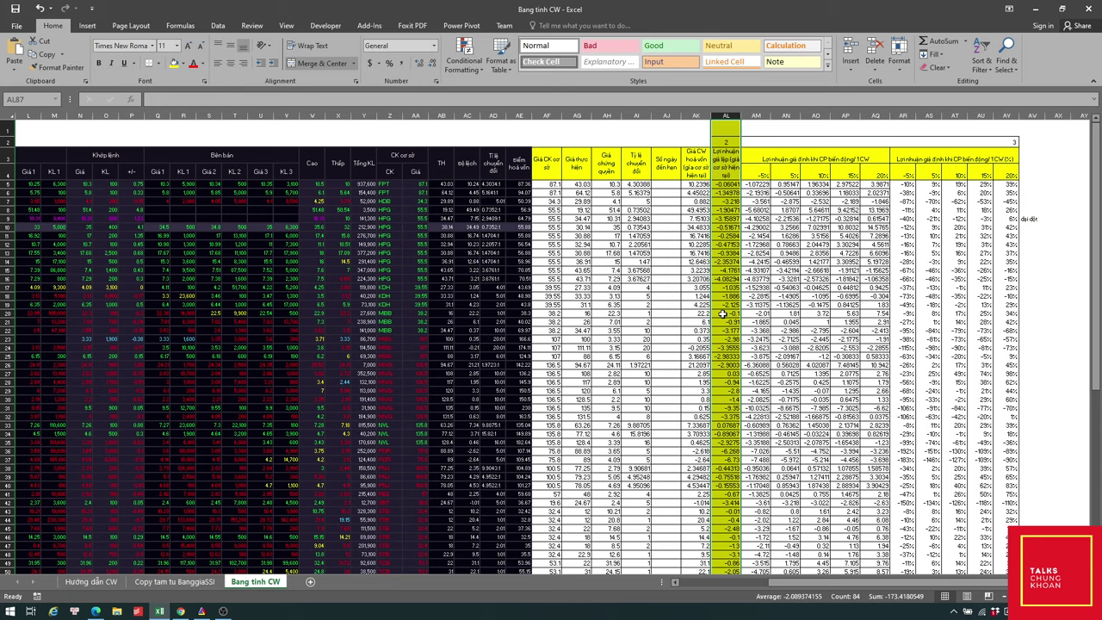
- Review the row 20 warrant across the sheet, checking the MBB daily price chart in AmiBroker before returning to Excel
left_click_drag(723, 313, 63, 321)
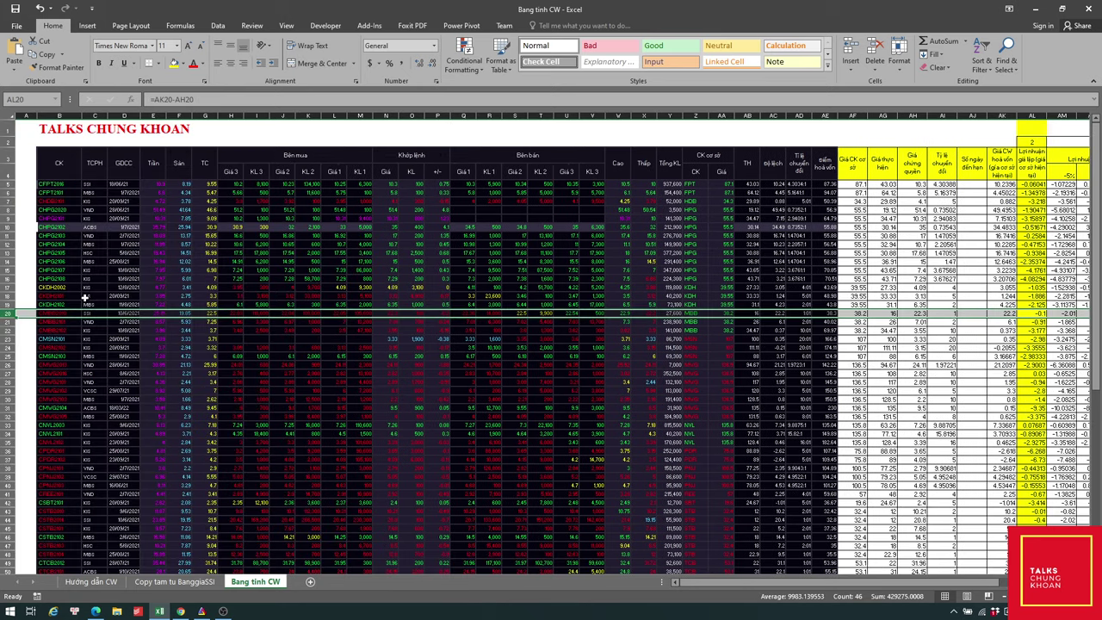
left_click(201, 611)
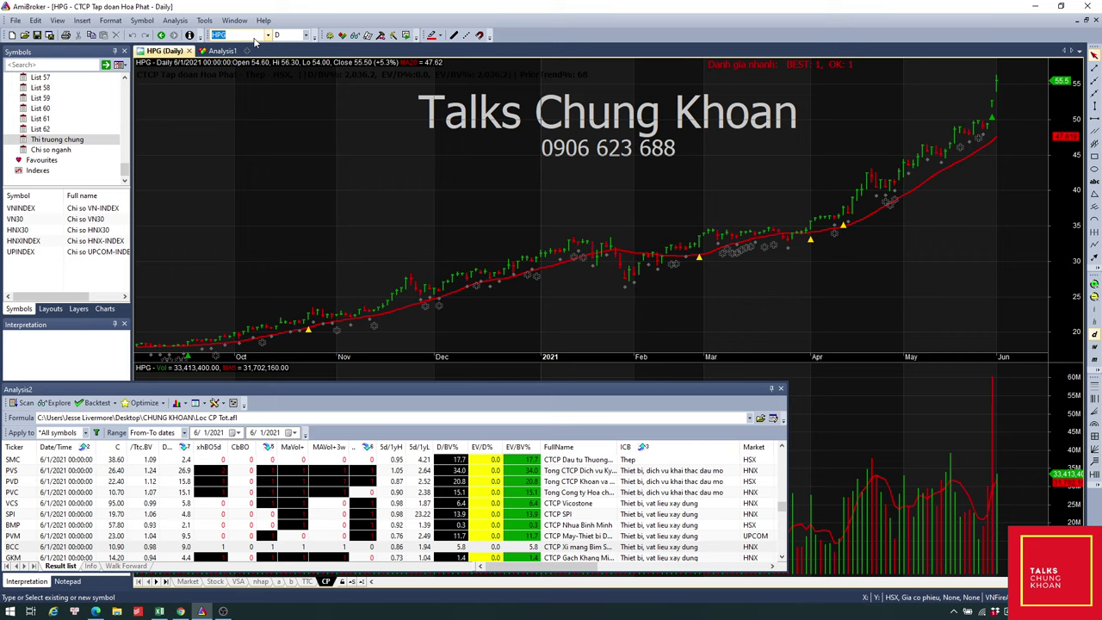
type("MBB")
key("Return")
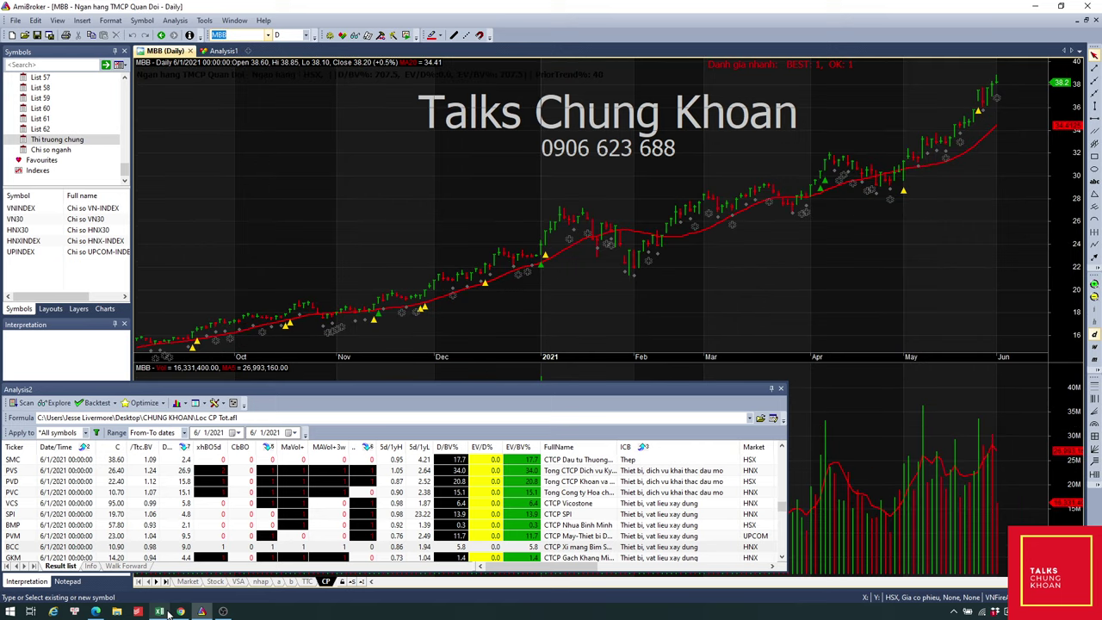
left_click(160, 611)
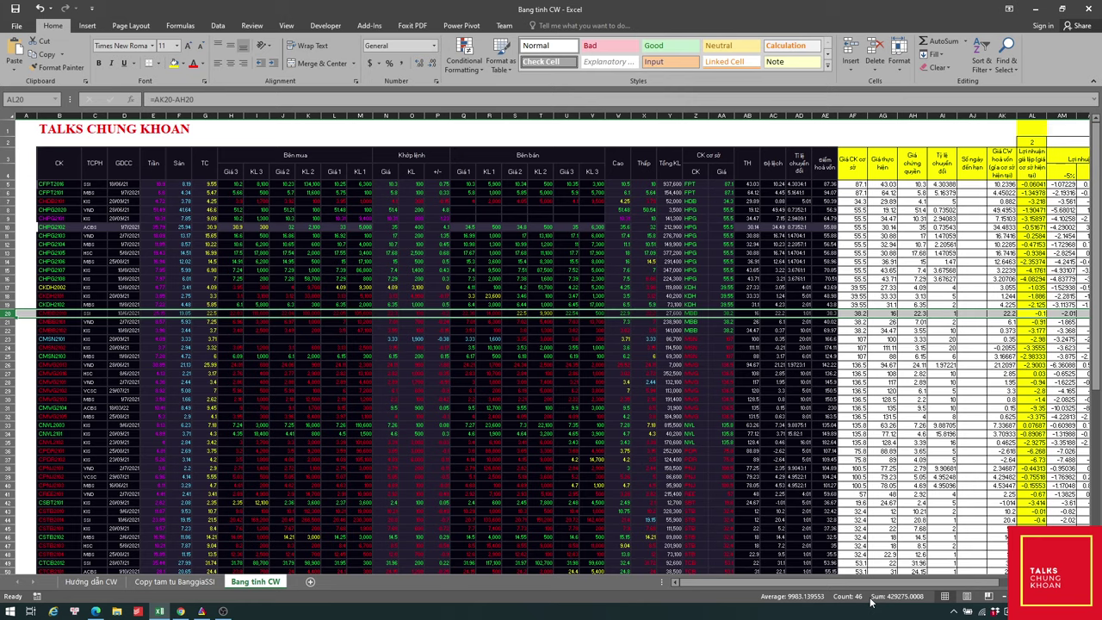
left_click_drag(859, 582, 921, 586)
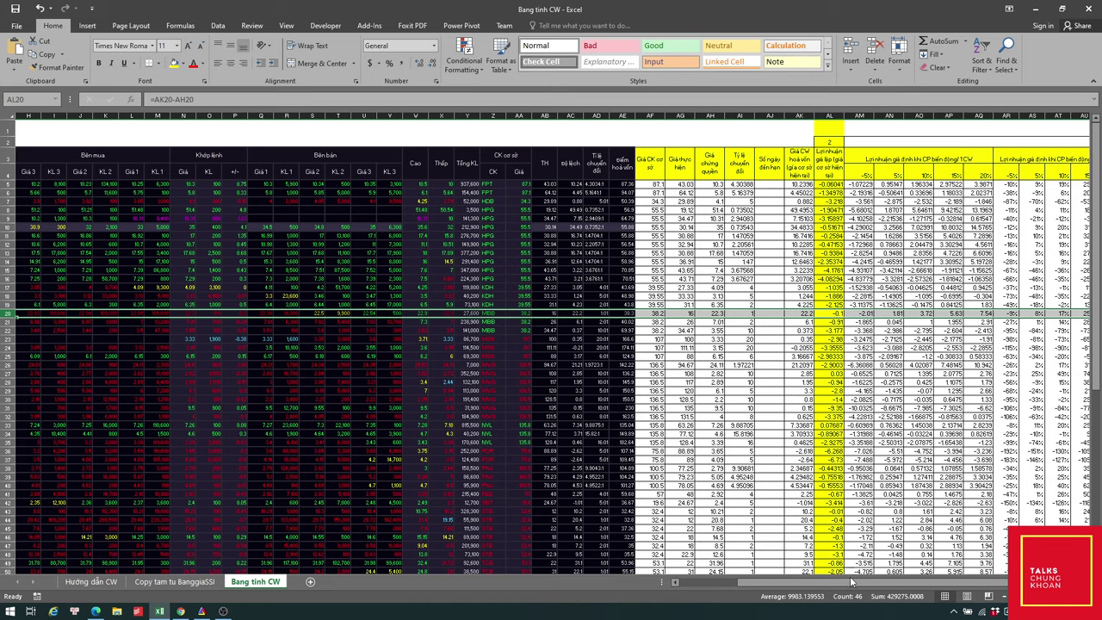
left_click_drag(865, 585, 871, 585)
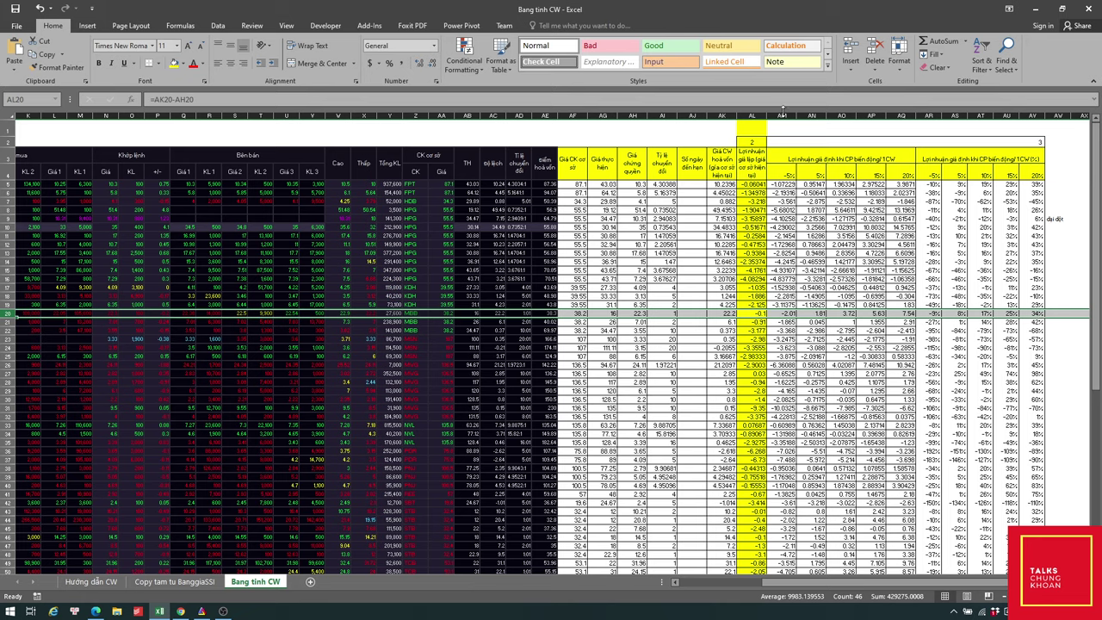
- Compare the simulated-profit column AL with the percentage profits assumed for a 20% price rise in column AV
left_click(753, 115)
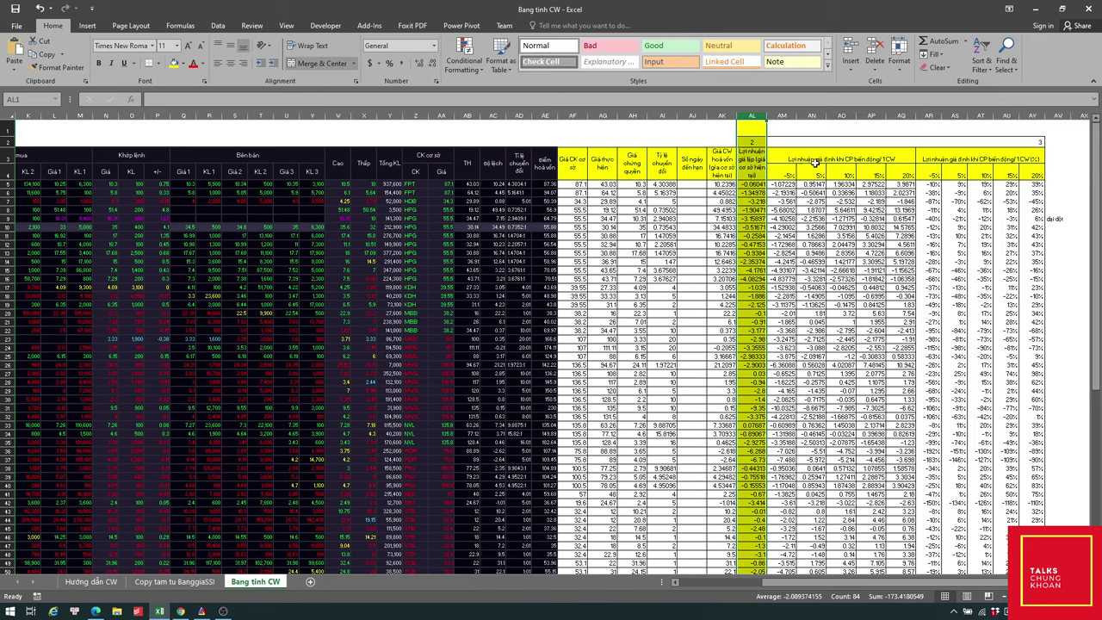
left_click_drag(953, 169, 995, 527)
left_click(1031, 174)
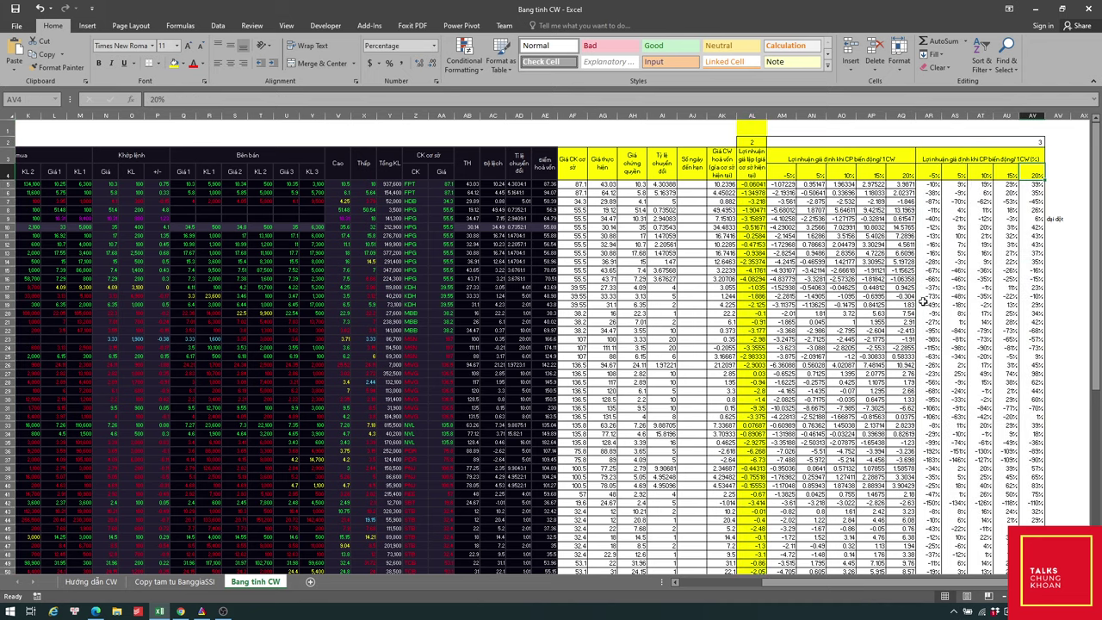
left_click_drag(1036, 227, 1038, 255)
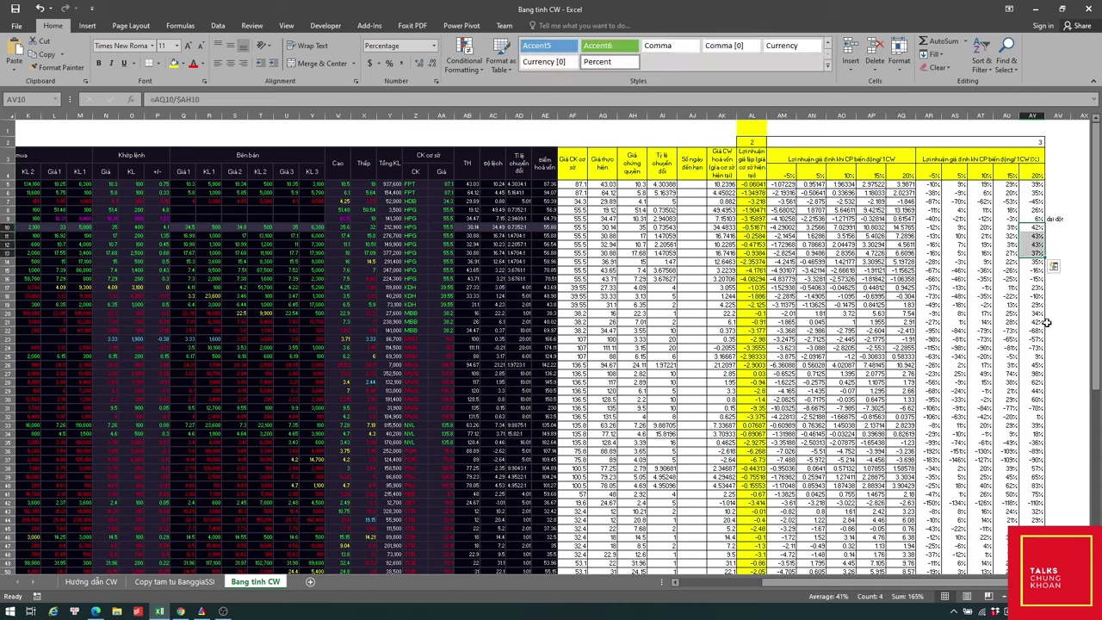
- Select the row 27 warrant and review its whole row, from the warrant code to the assumed-profit percentages
left_click(1035, 374)
type("C")
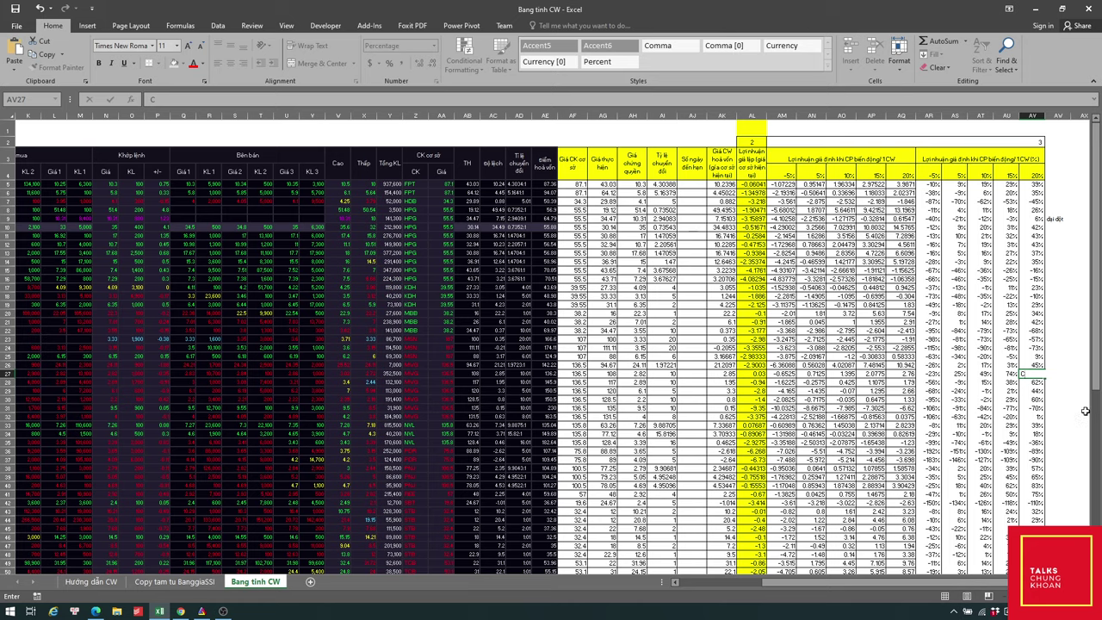
key("Escape")
key("shift+space")
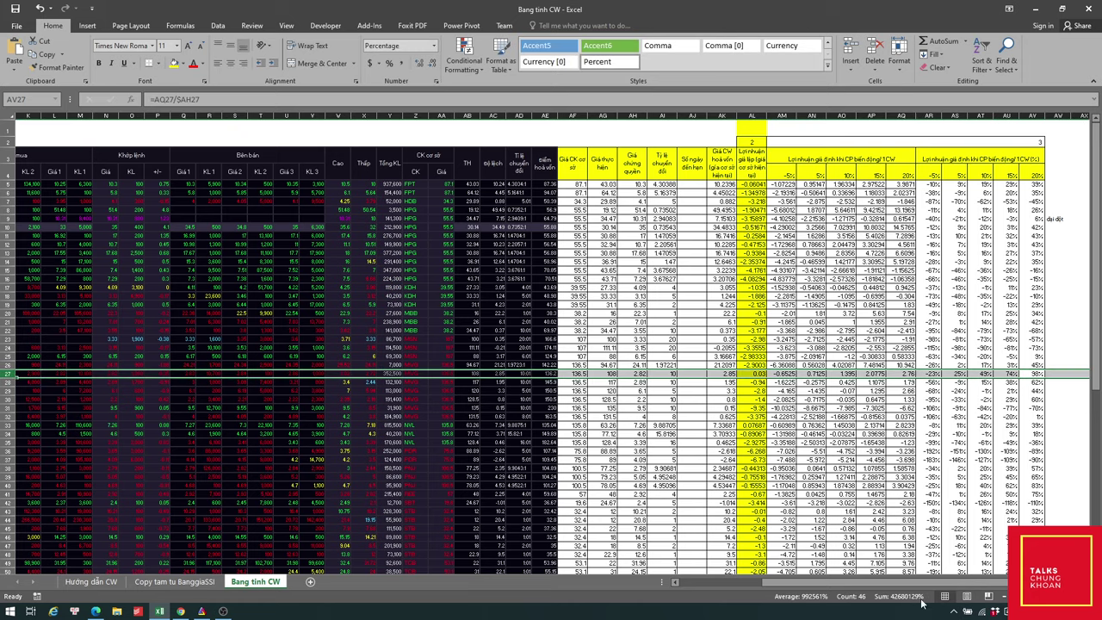
left_click_drag(929, 583, 848, 584)
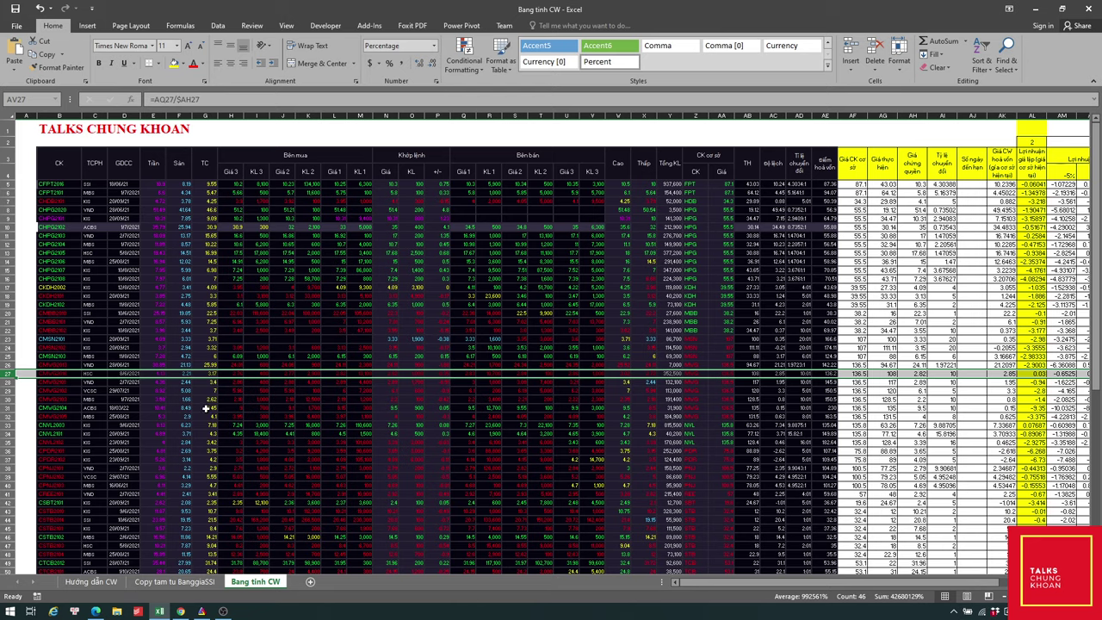
left_click_drag(855, 590, 934, 593)
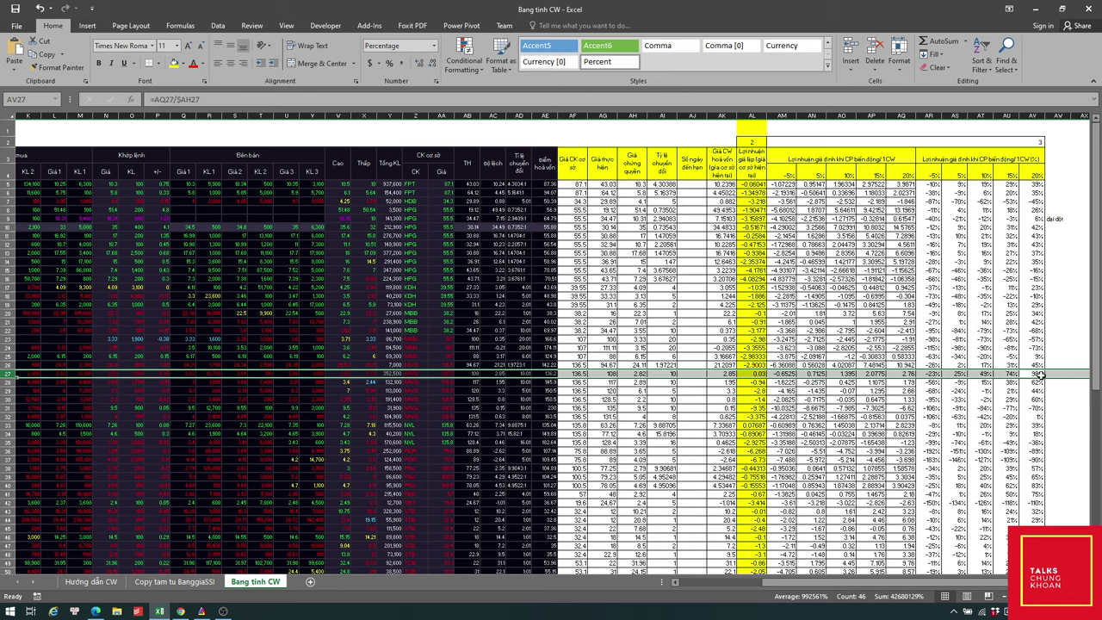
- Display the MWG daily price chart in AmiBroker and inspect the bars of 14 April and 20 May 2021
left_click(202, 611)
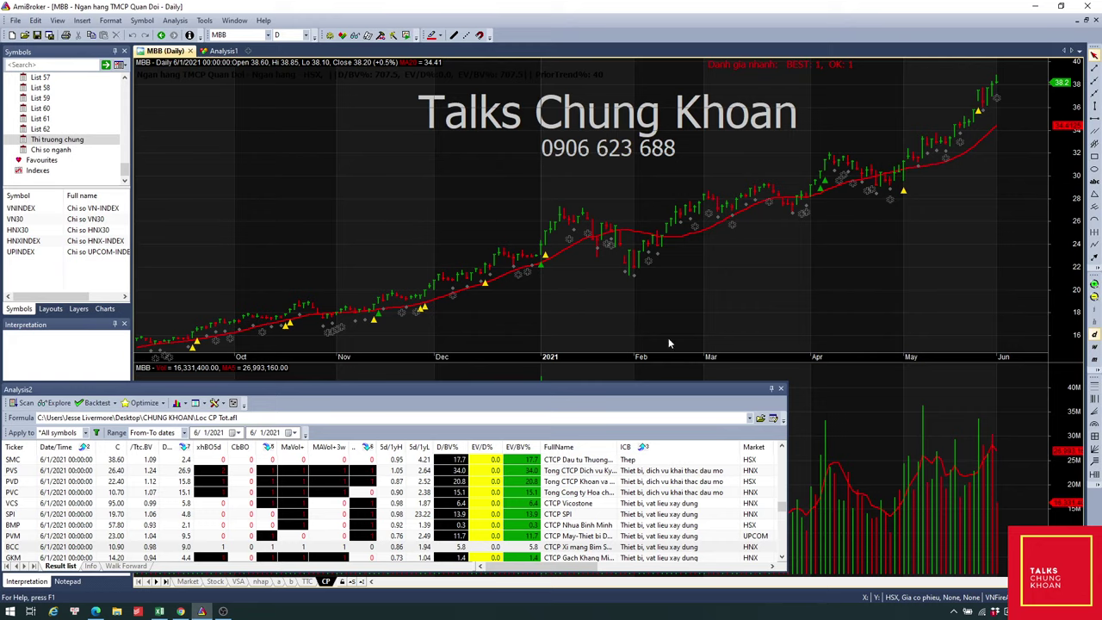
left_click(257, 37)
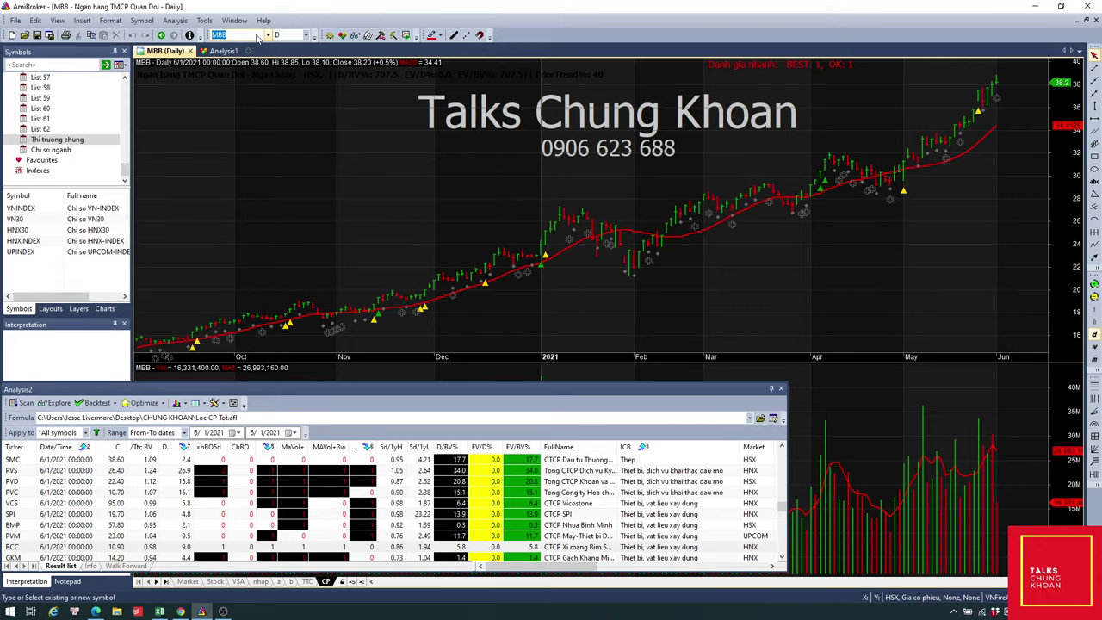
type("MUG")
key("Return")
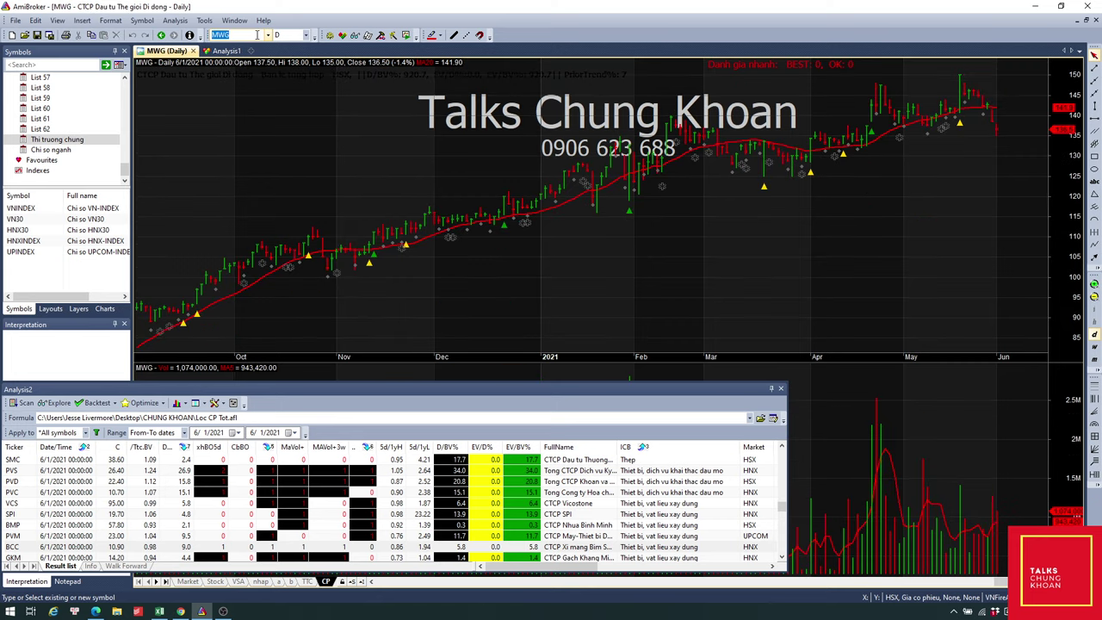
left_click(946, 198)
left_click(852, 198)
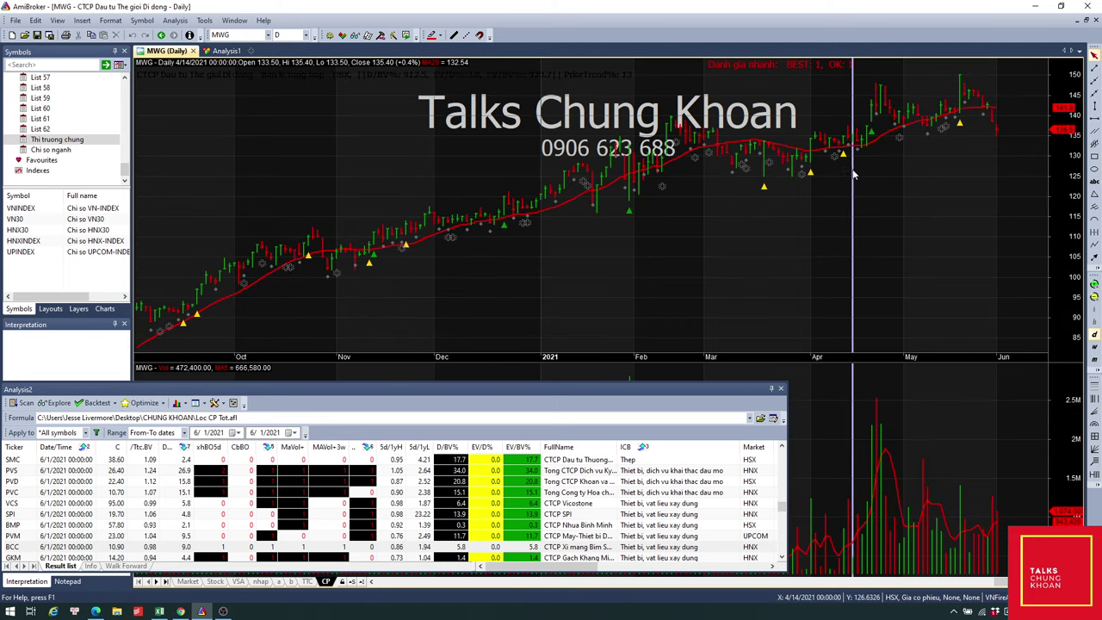
key("Escape")
left_click(960, 121)
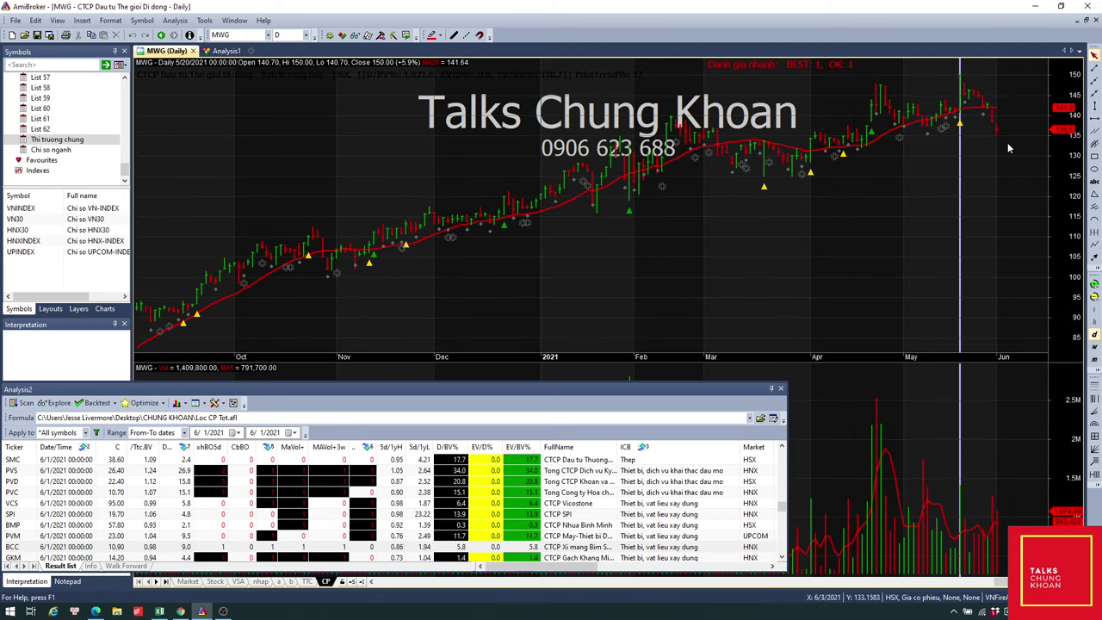
key("Escape")
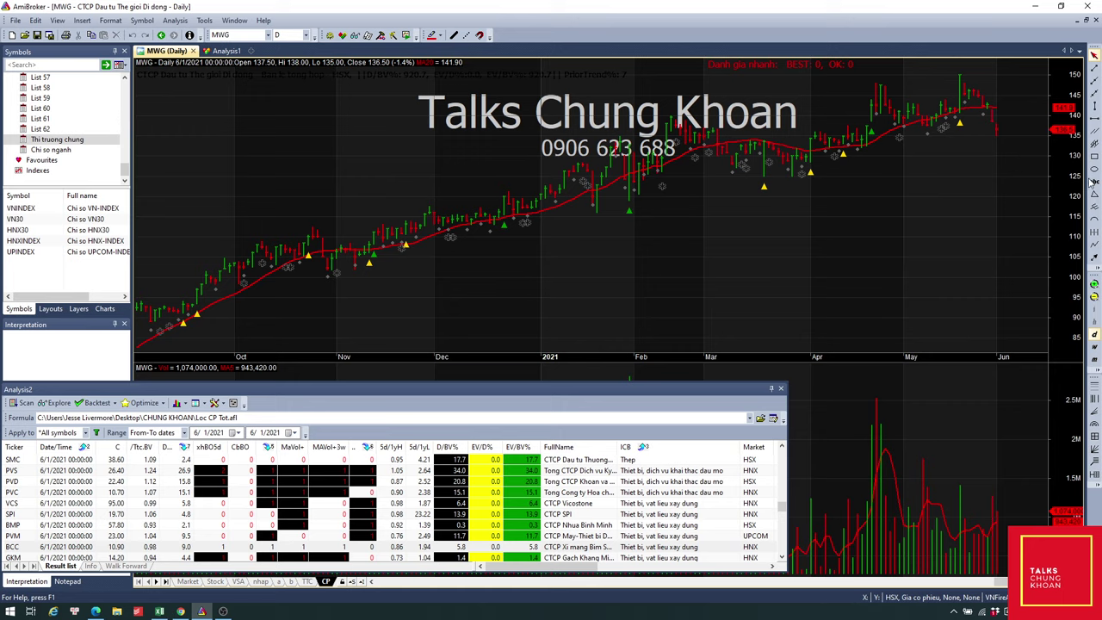
- Mark the latest downward price move on the MWG chart and switch back to the Excel workbook
left_click(1094, 256)
left_click_drag(988, 91, 1022, 140)
key("alt+Tab")
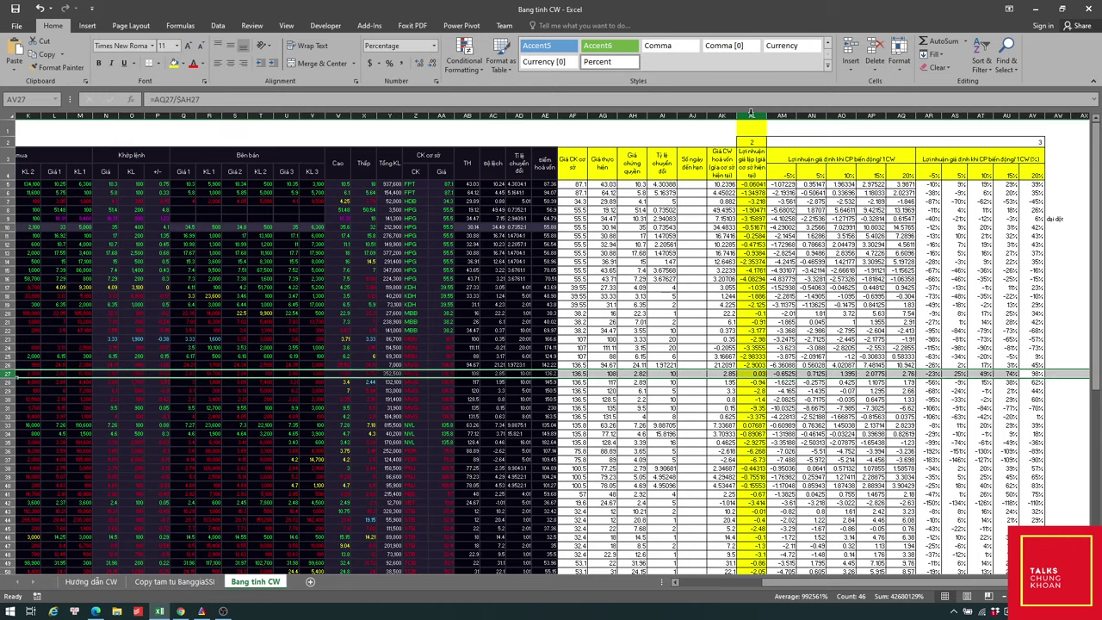
- Compare column AL with the percentage-profit columns AT to AV for price rises of 10%, 15% and 20%
left_click(751, 114)
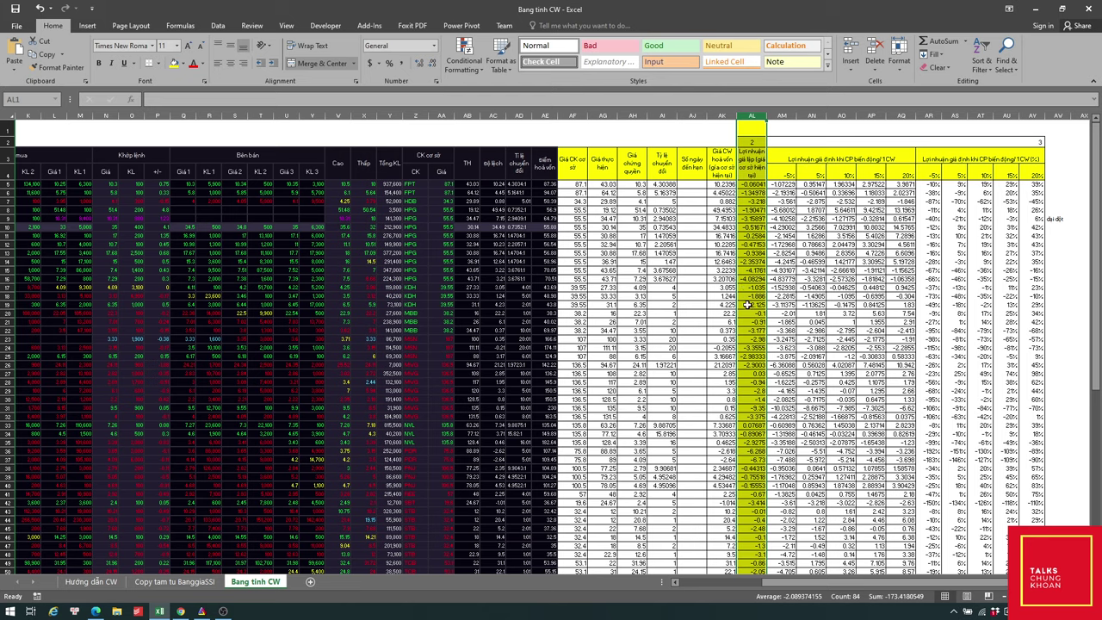
left_click(1030, 117)
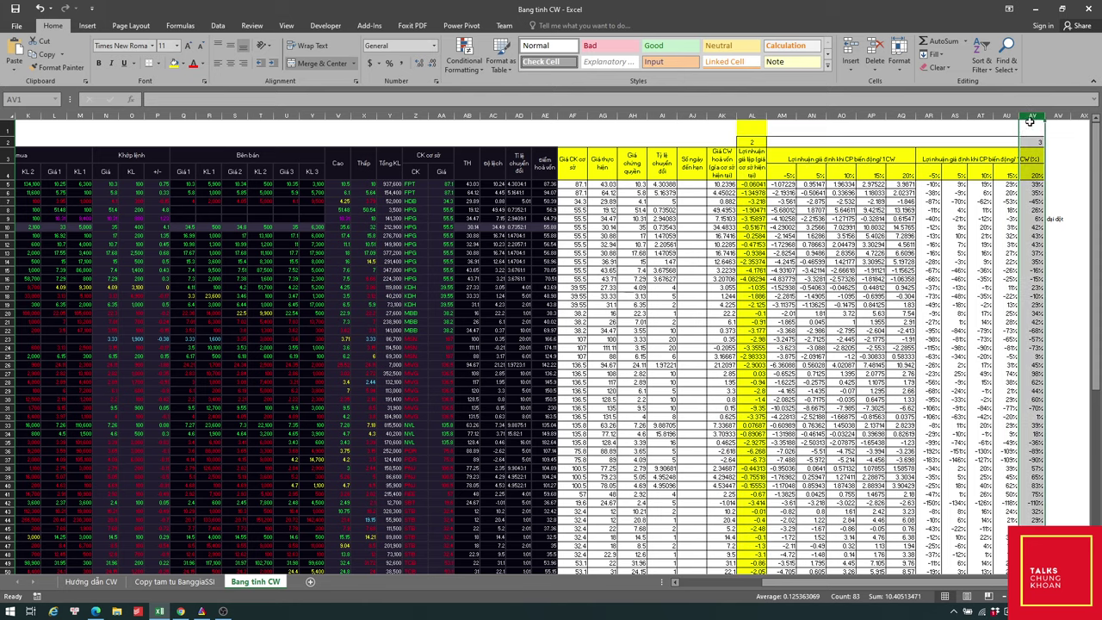
left_click(979, 115)
left_click_drag(980, 116, 1033, 116)
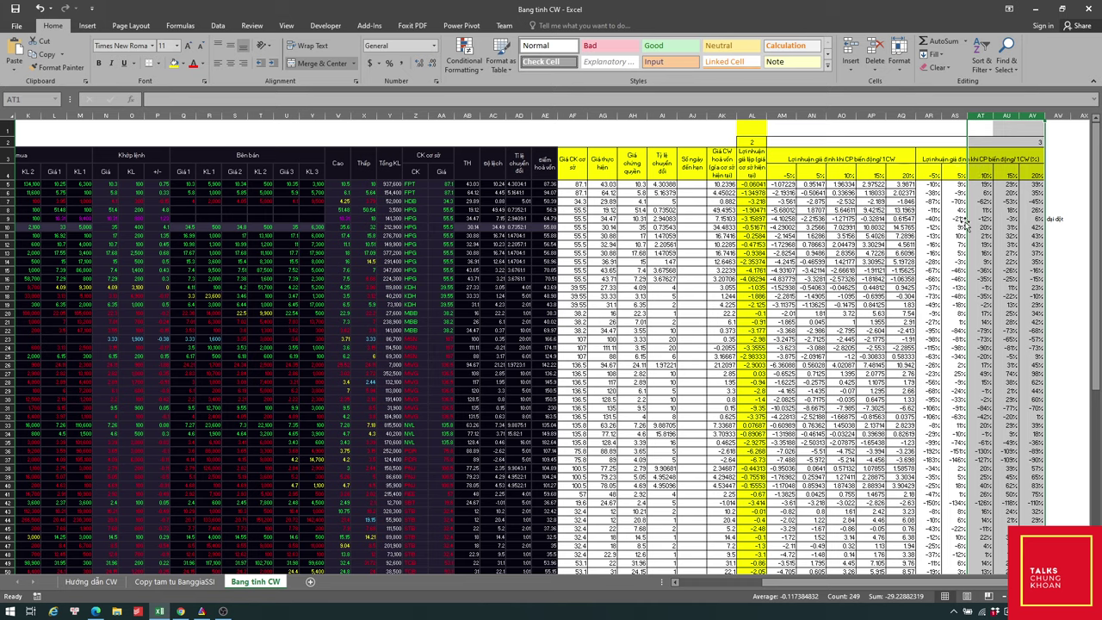
left_click(979, 114)
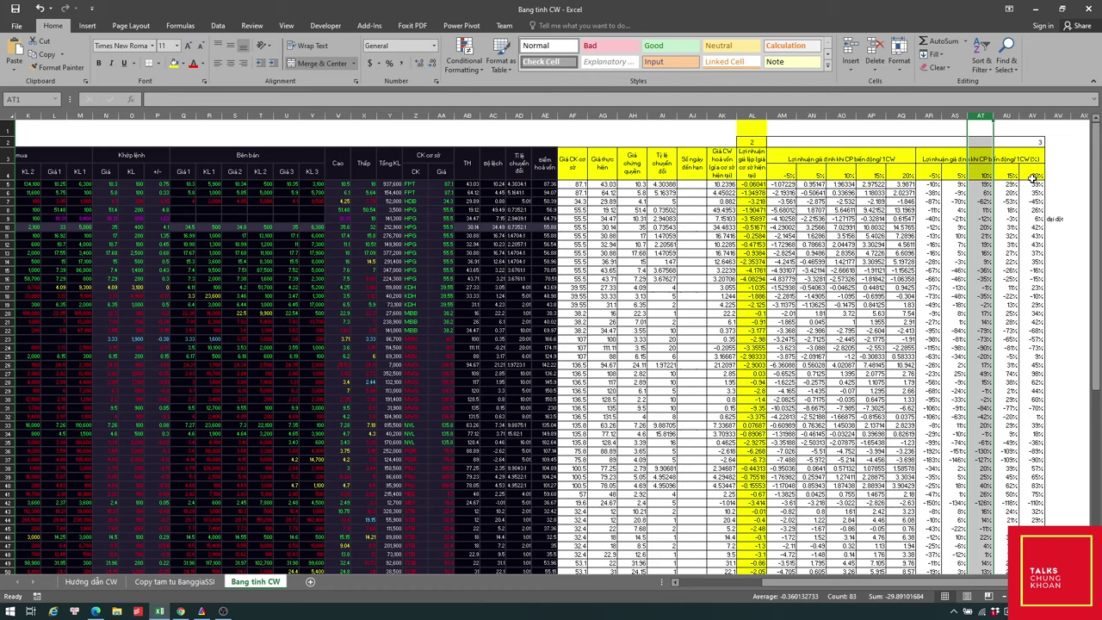
left_click(1033, 115)
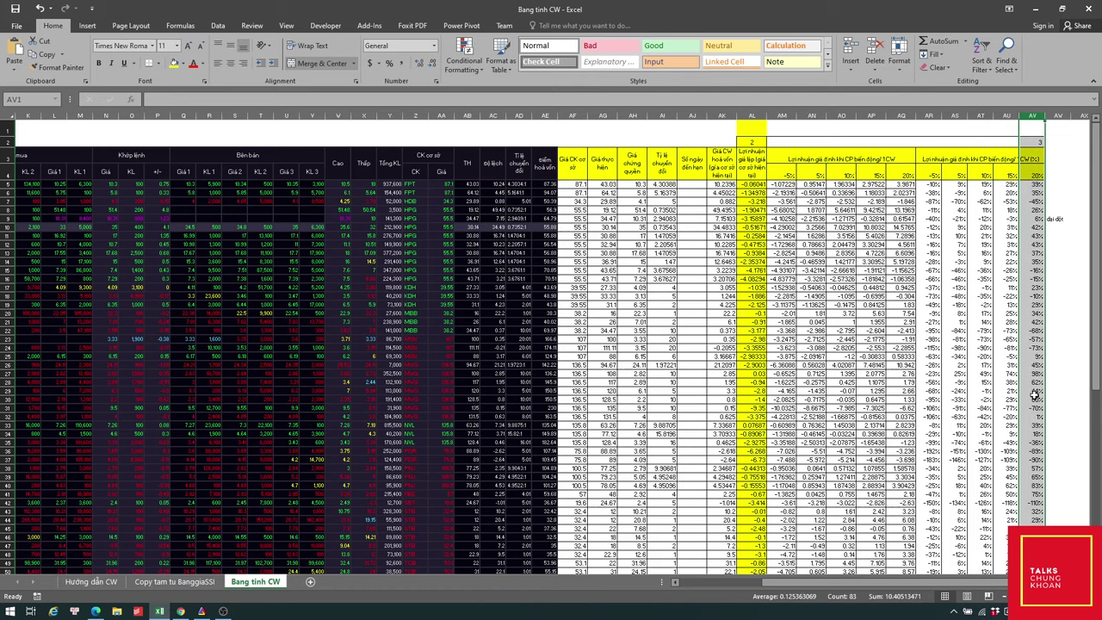
- Examine the -5% scenario columns AM and AR down to the last warrants, and select the range AF82:AV87
left_click(928, 112)
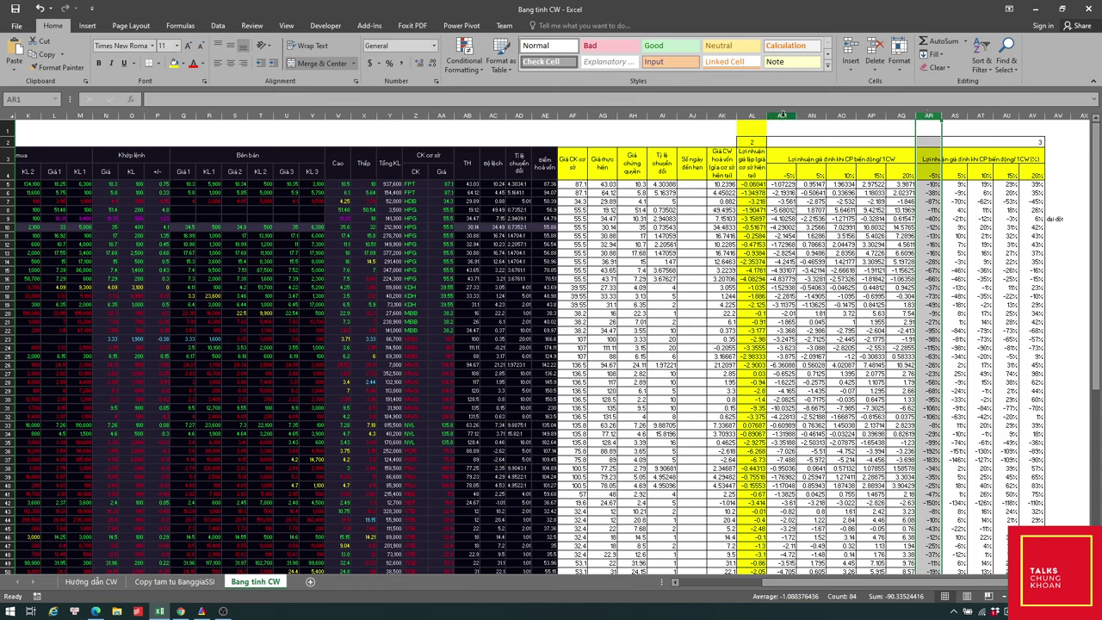
left_click(782, 115)
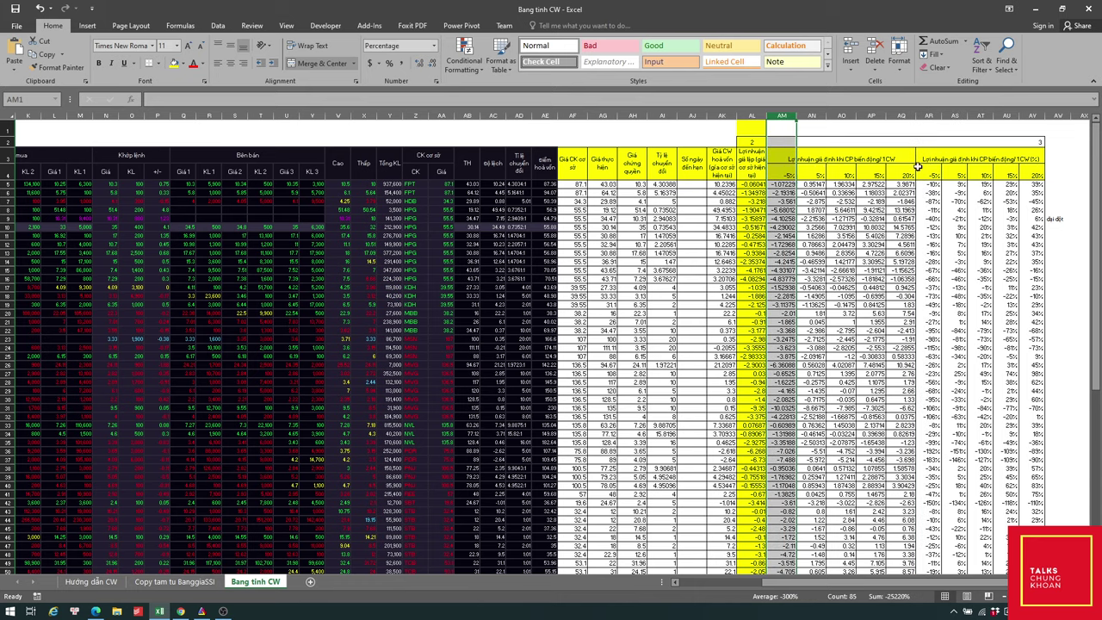
left_click(928, 115)
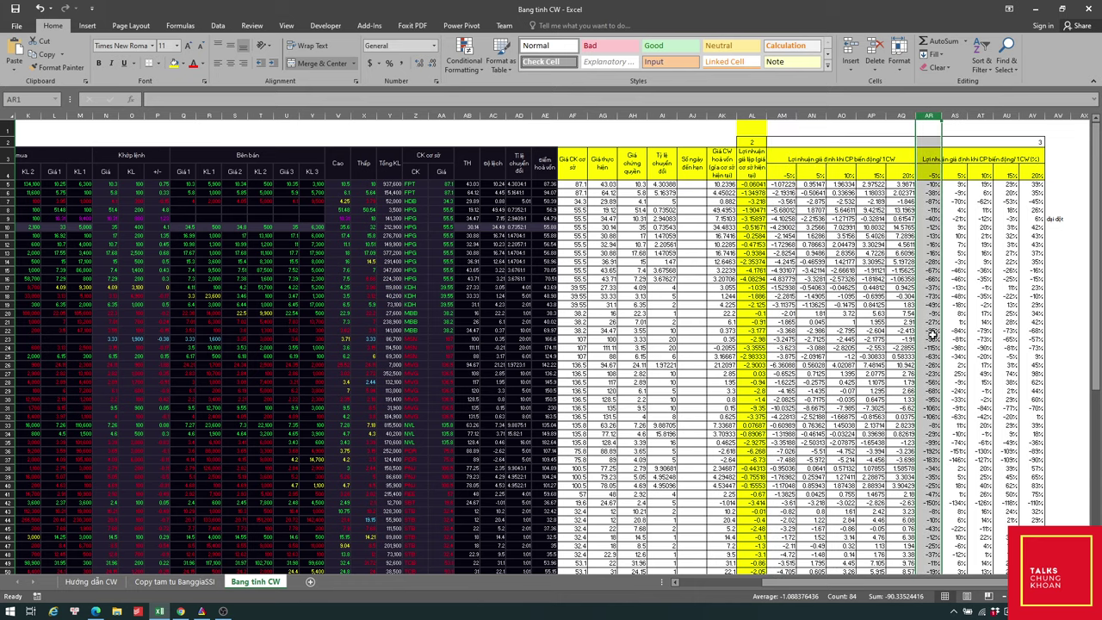
scroll(930, 408, "down", 3)
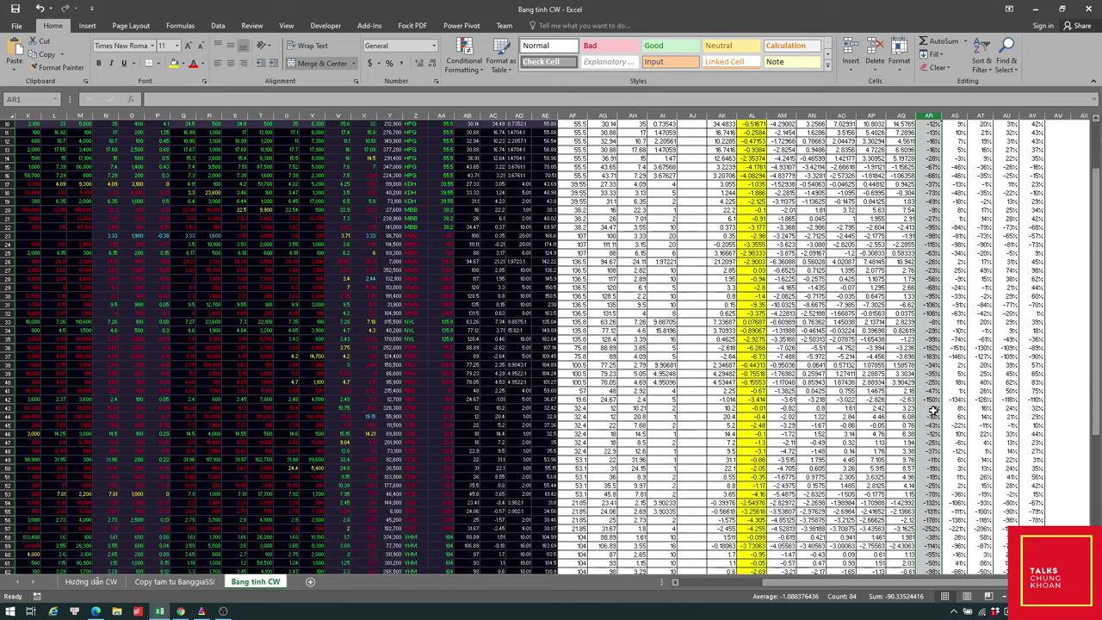
scroll(932, 411, "down", 13)
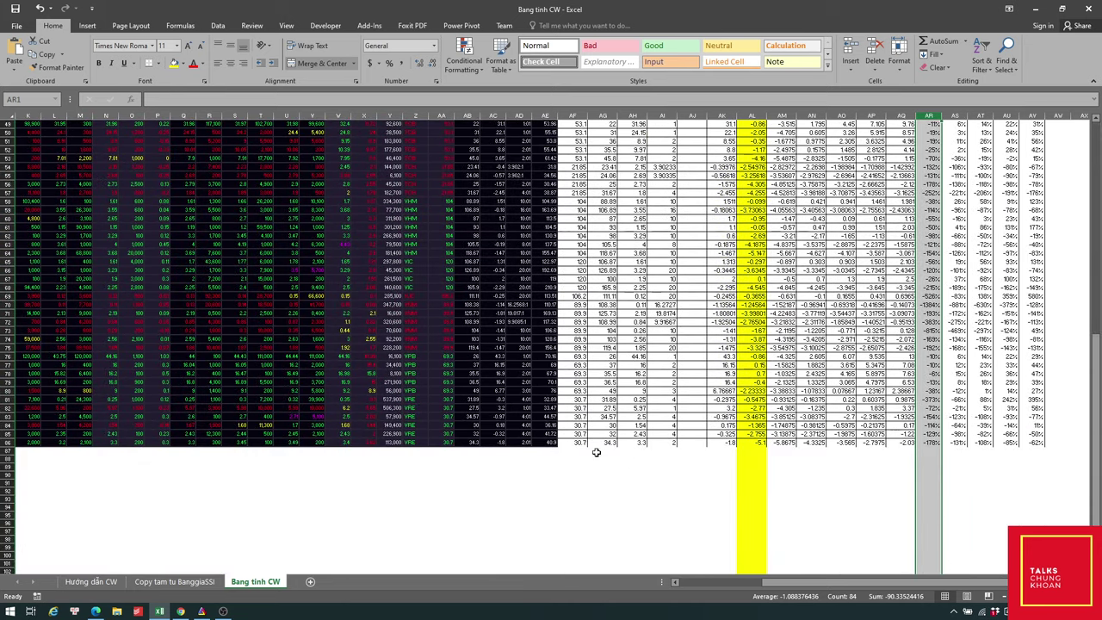
left_click_drag(581, 449, 1033, 405)
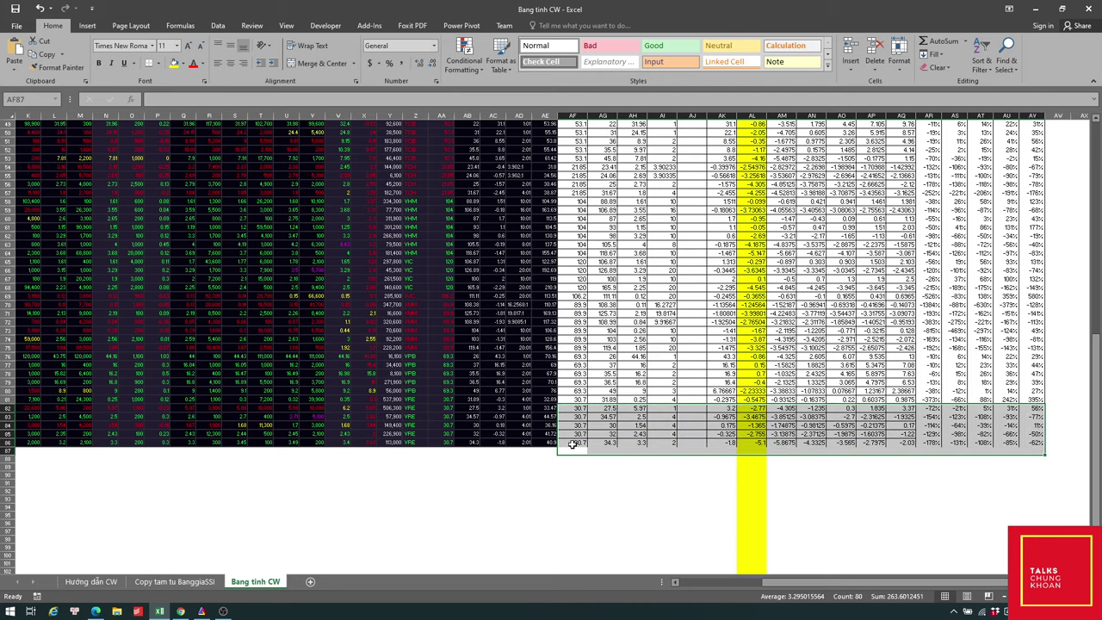
- Switch to AmiBroker and view the daily price charts of HPG, SSI and HCM in turn
left_click_drag(573, 442, 1043, 445)
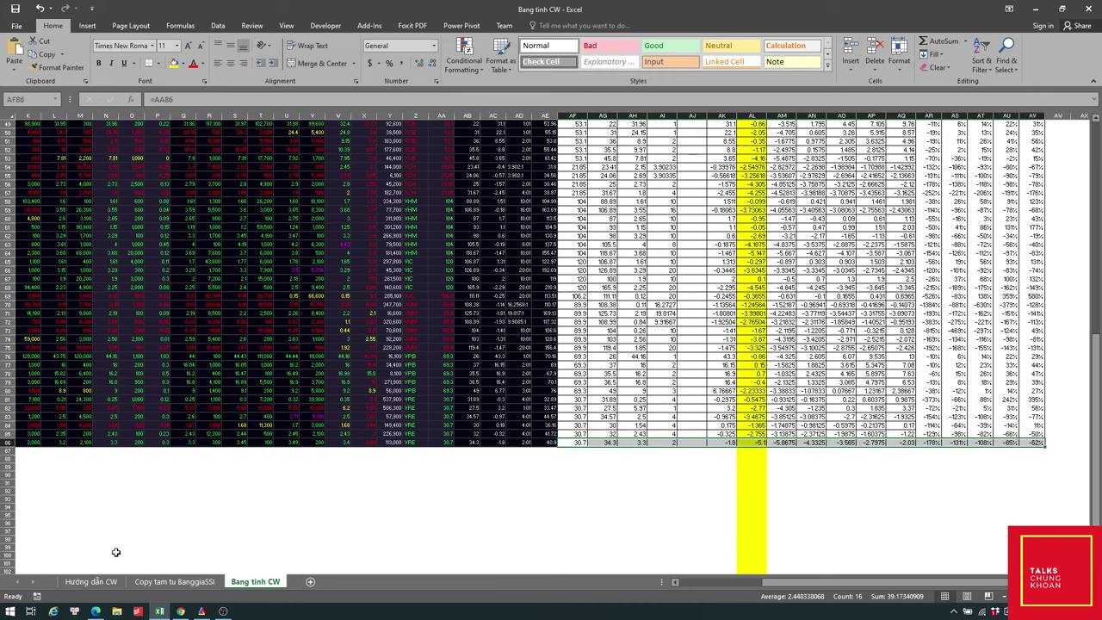
left_click(201, 611)
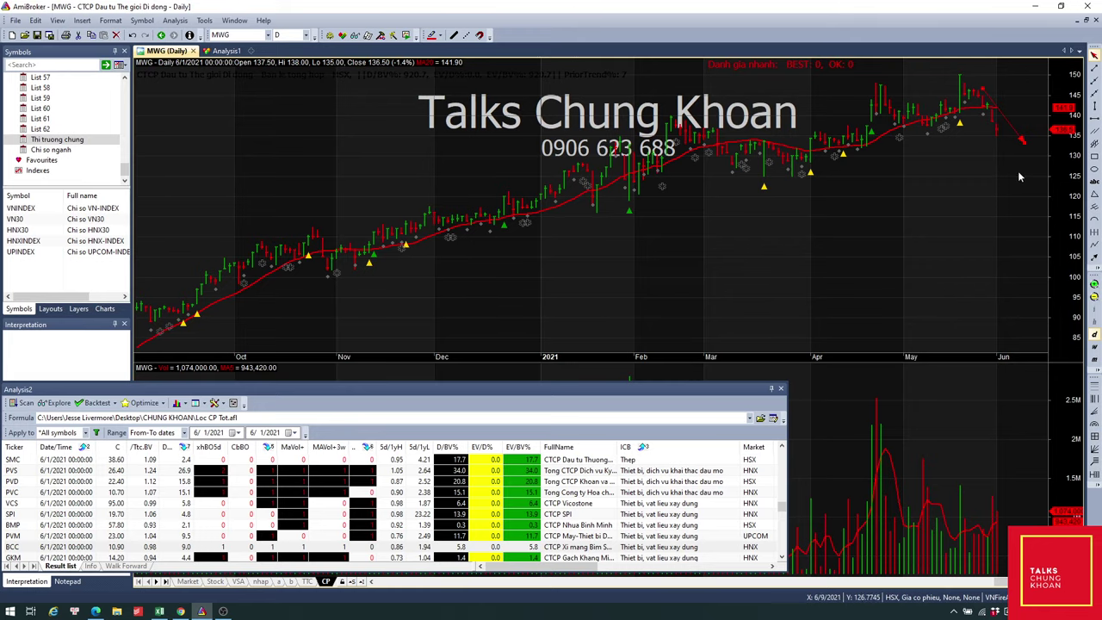
left_click(226, 35)
type("HPG")
key("Return")
type("SSI")
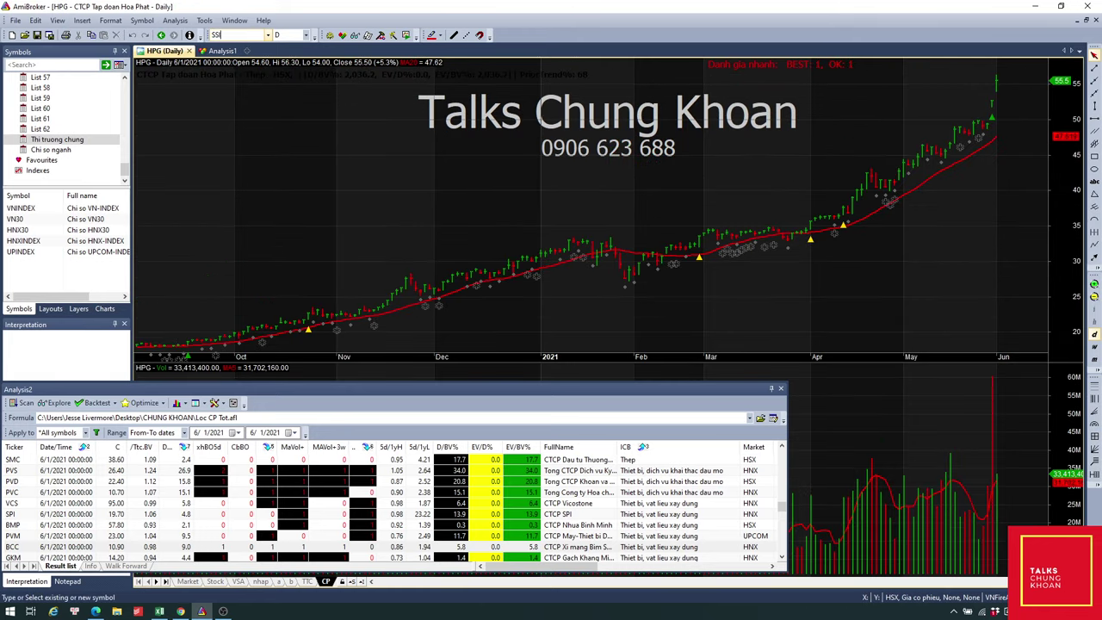
key("Return")
type("HCM")
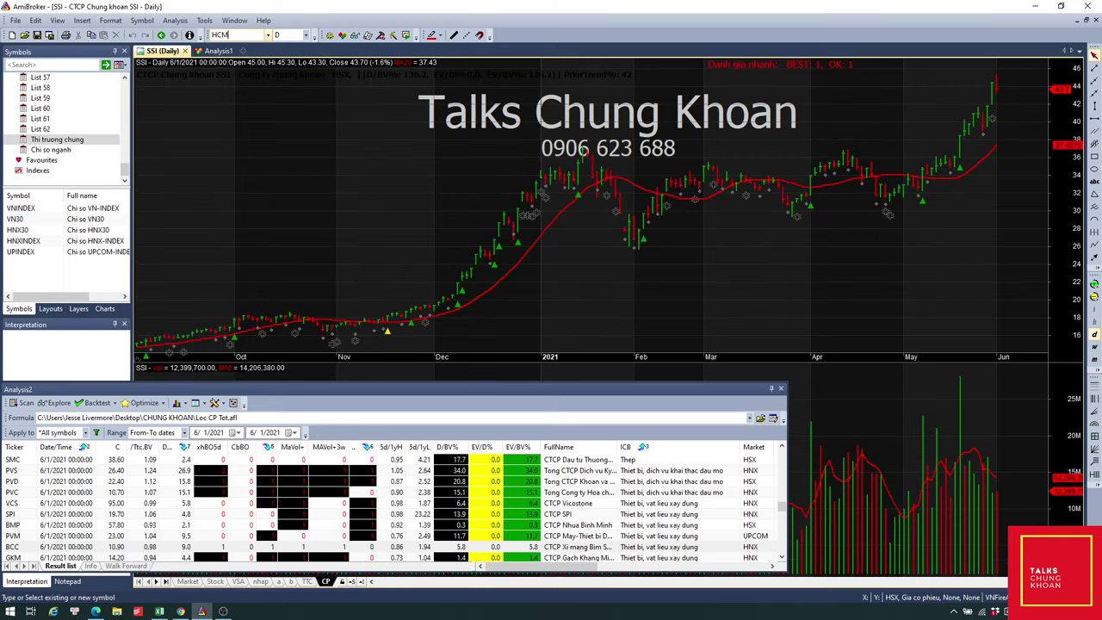
key("Return")
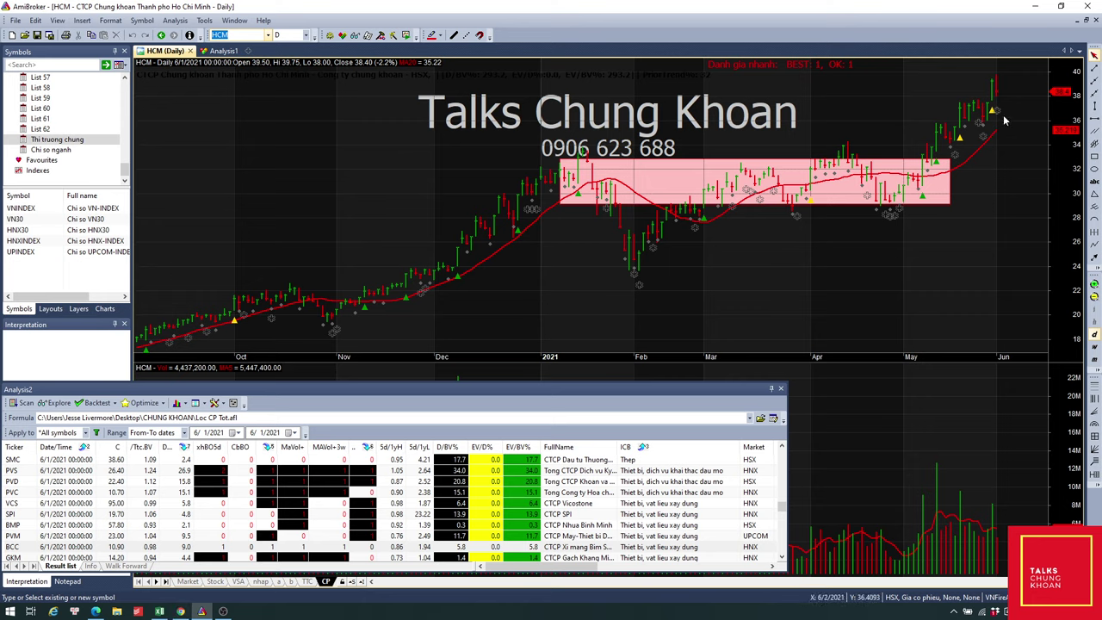
- Return to the Excel workbook, highlight the 20% profit column AV, and look through the warrant codes down to the last row
left_click(159, 611)
scroll(968, 284, "up", 15)
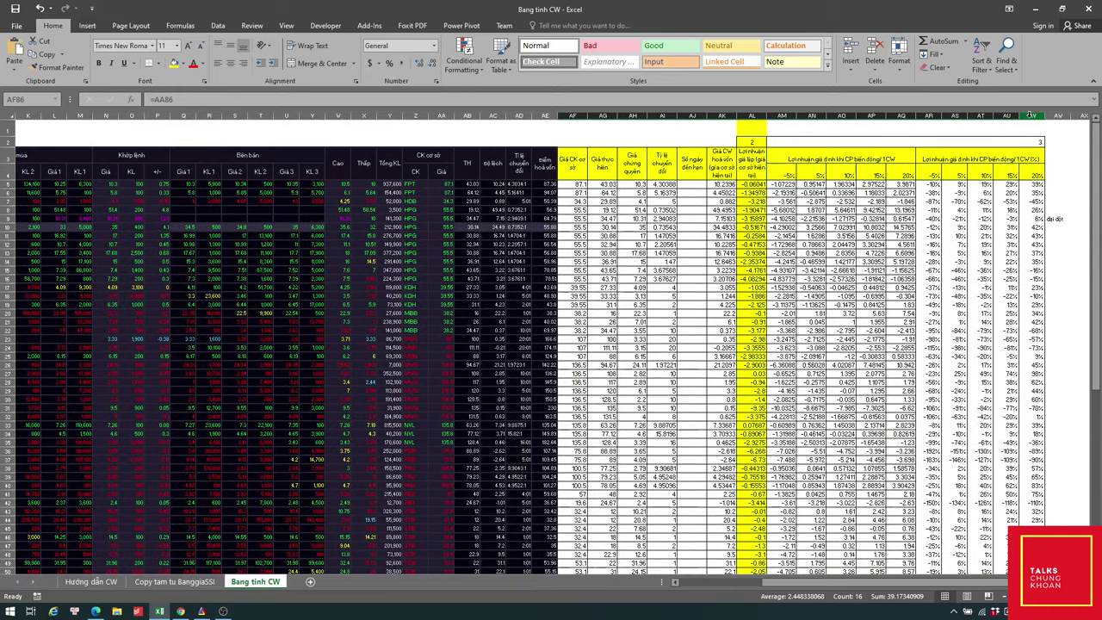
left_click(1031, 114)
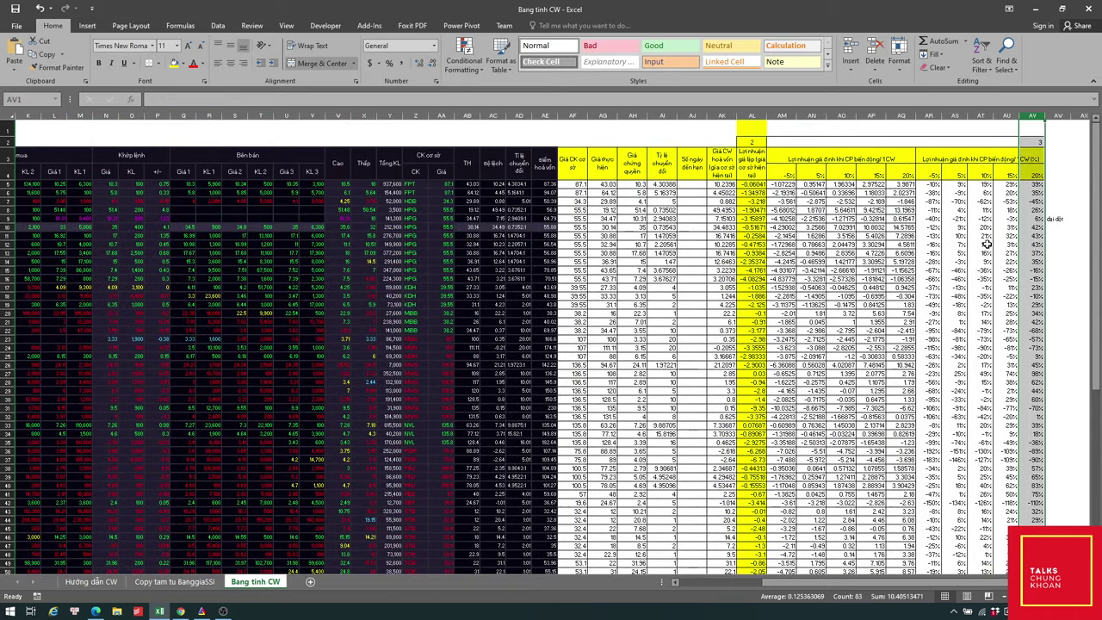
left_click_drag(887, 584, 783, 584)
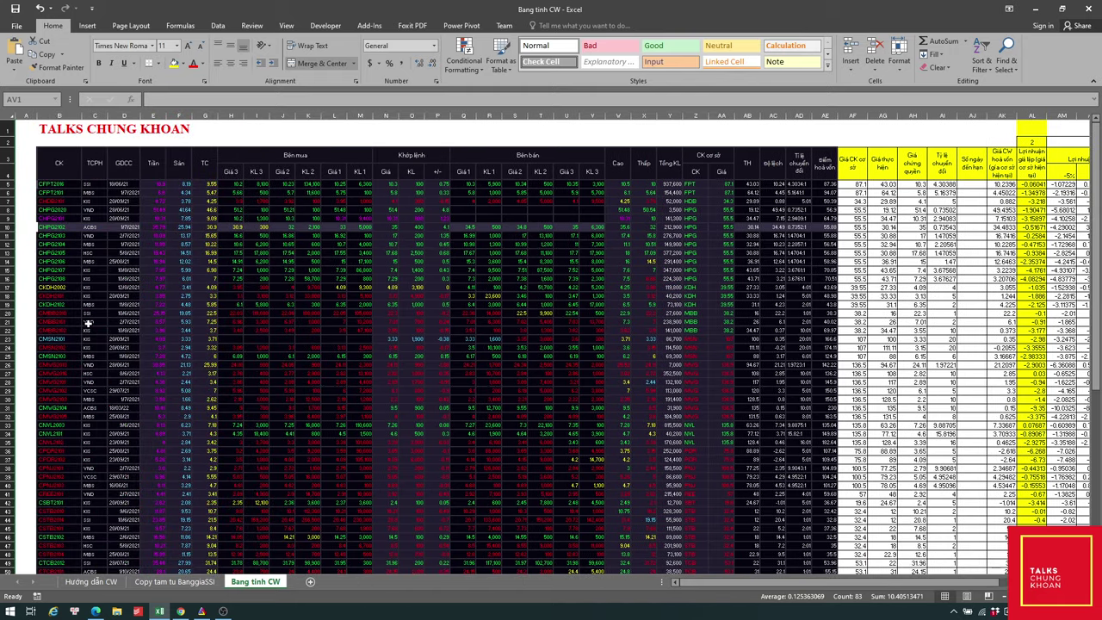
scroll(79, 305, "down", 11)
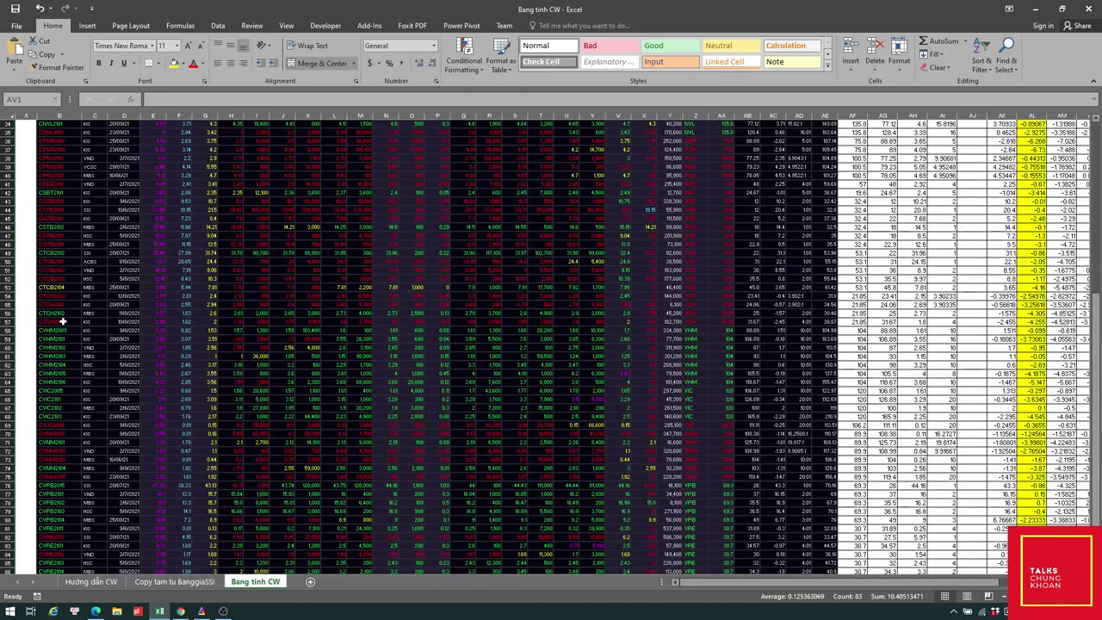
scroll(62, 320, "down", 6)
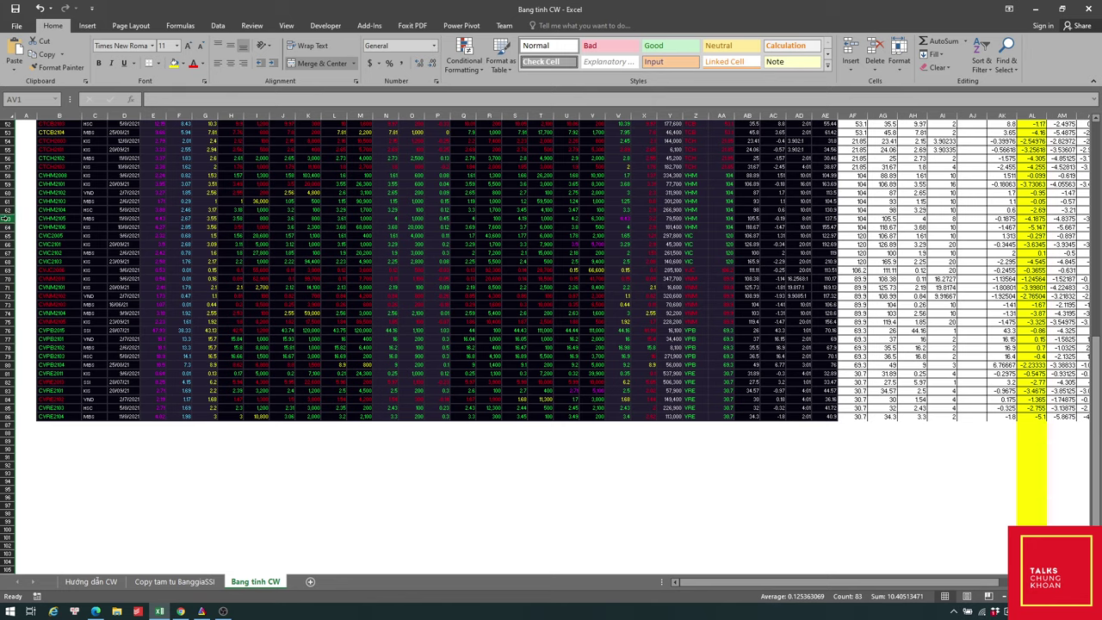
- Highlight the VIC warrant rows 65 to 68 and the VPB warrant rows 76 to 80
left_click_drag(7, 236, 19, 260)
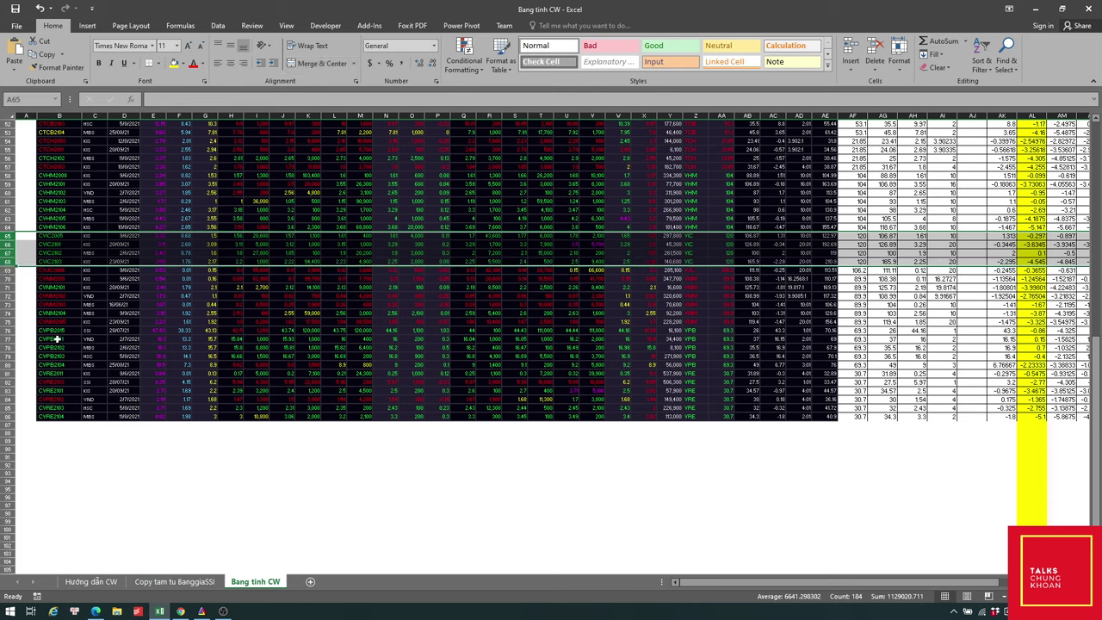
left_click_drag(55, 333, 69, 365)
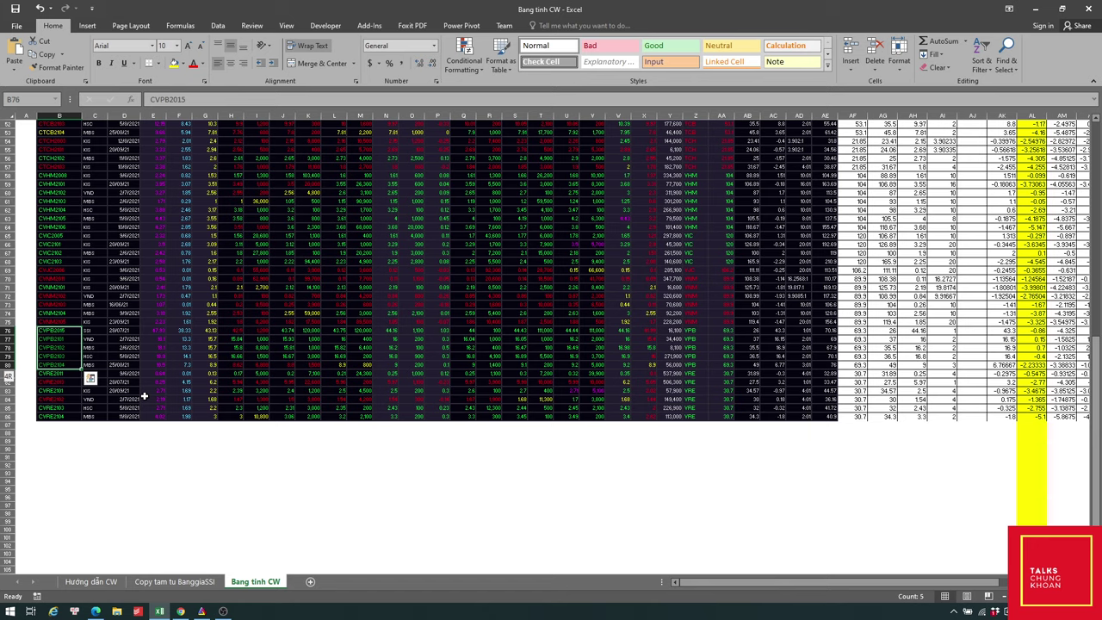
key("shift+space")
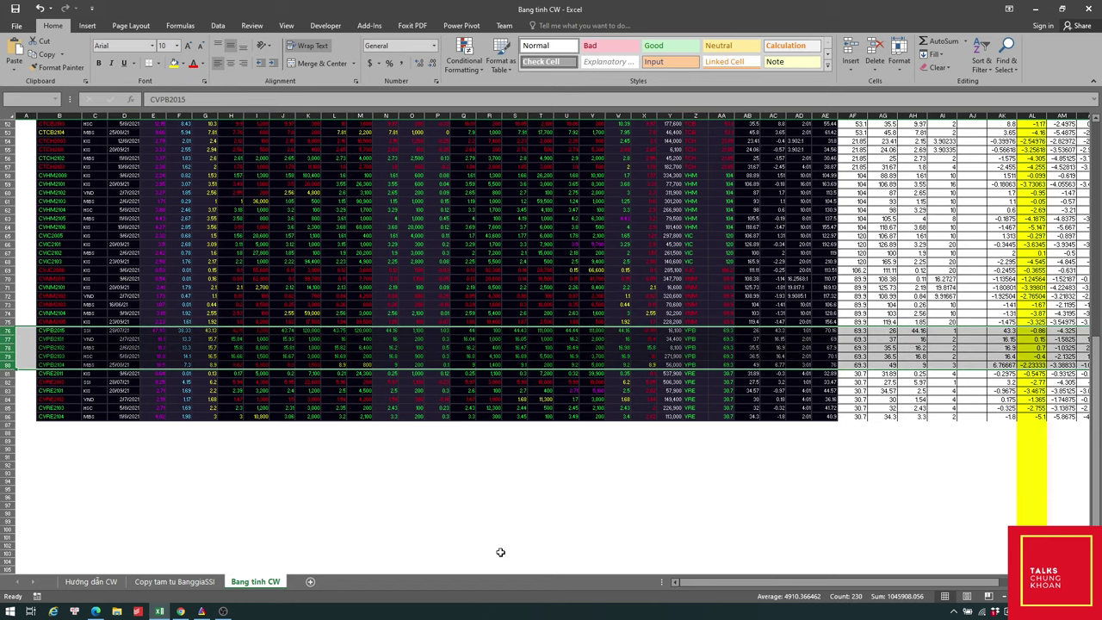
left_click(412, 381)
- Compare the scenario profit columns of VPB warrants in rows 76 and 77, ending on the 20% profit in AV77
left_click_drag(823, 592, 823, 593)
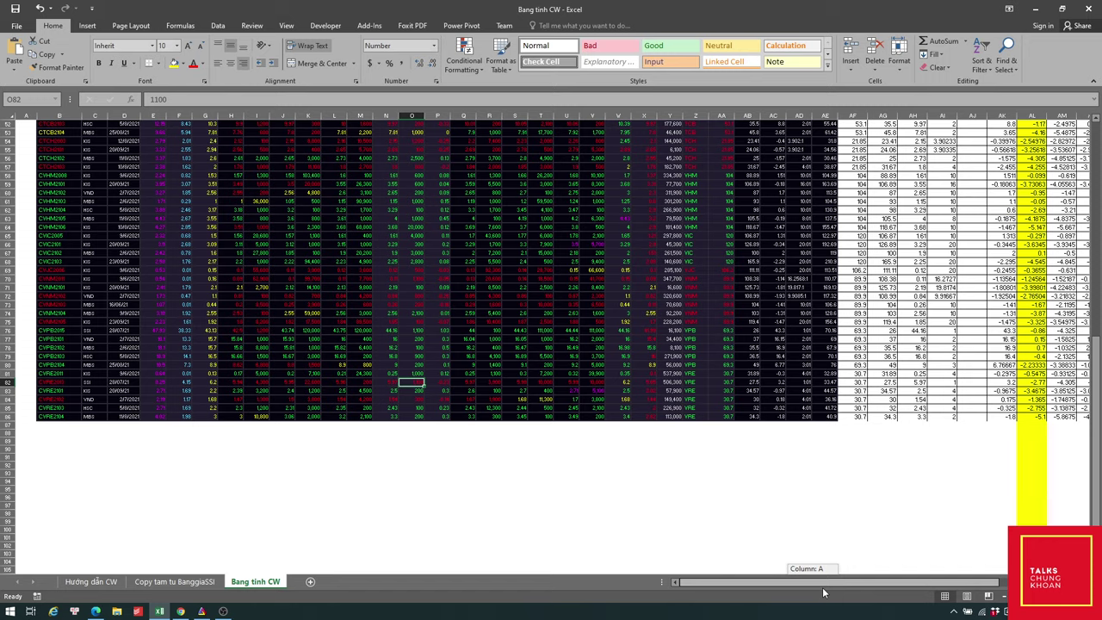
left_click_drag(822, 592, 953, 596)
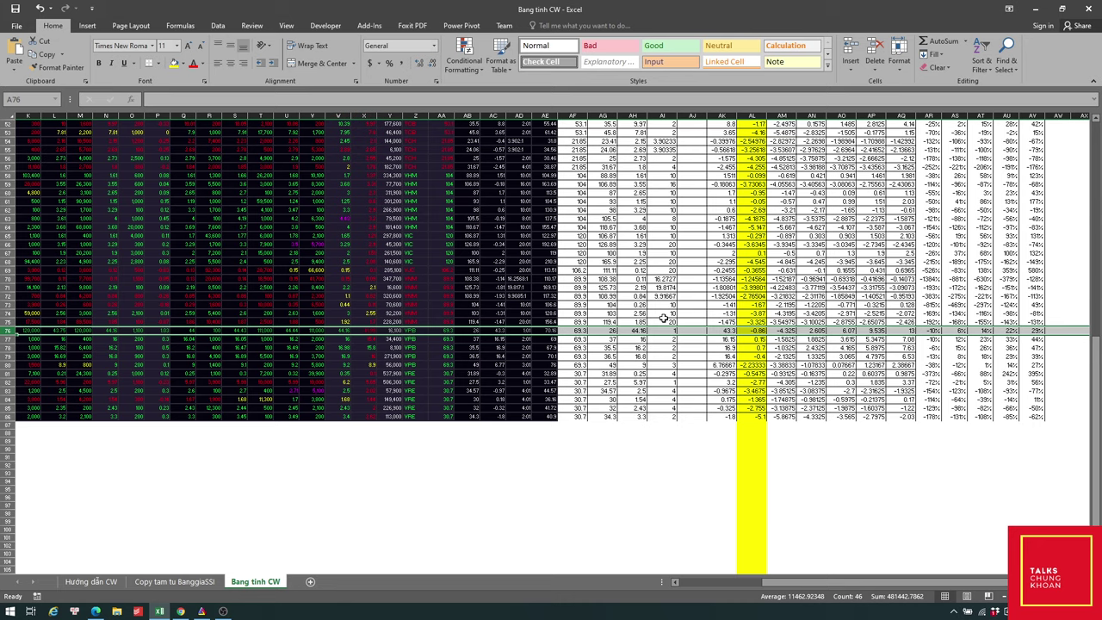
left_click(761, 342)
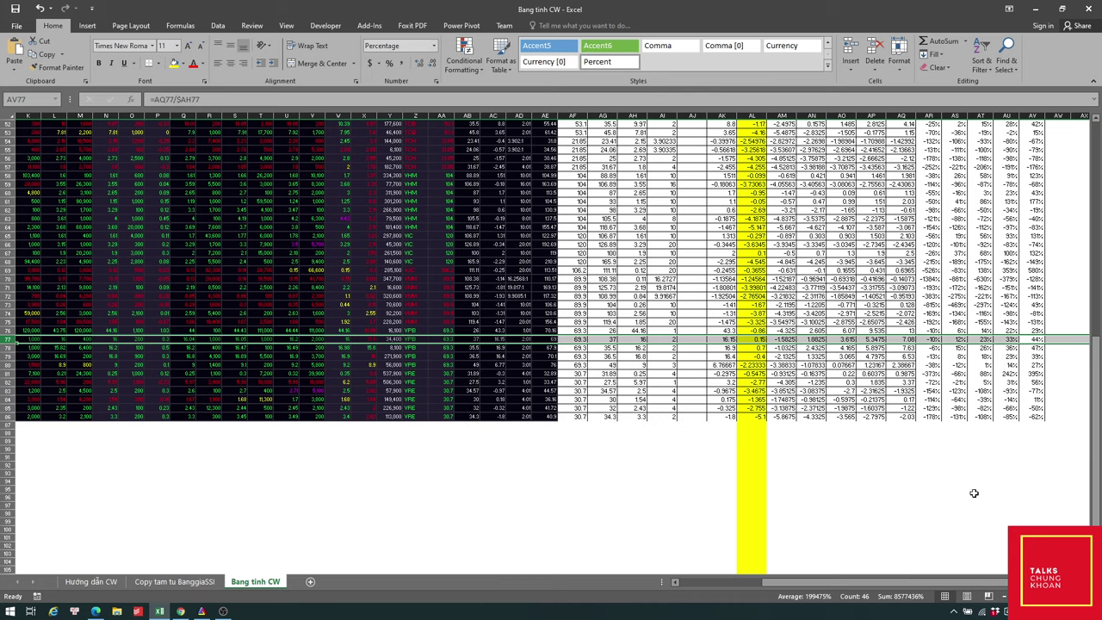
- Go back to the top of the warrant table and review criterion 2 on price advantage in the Hướng dẫn CW sheet
left_click_drag(957, 583, 816, 579)
scroll(861, 387, "up", 14)
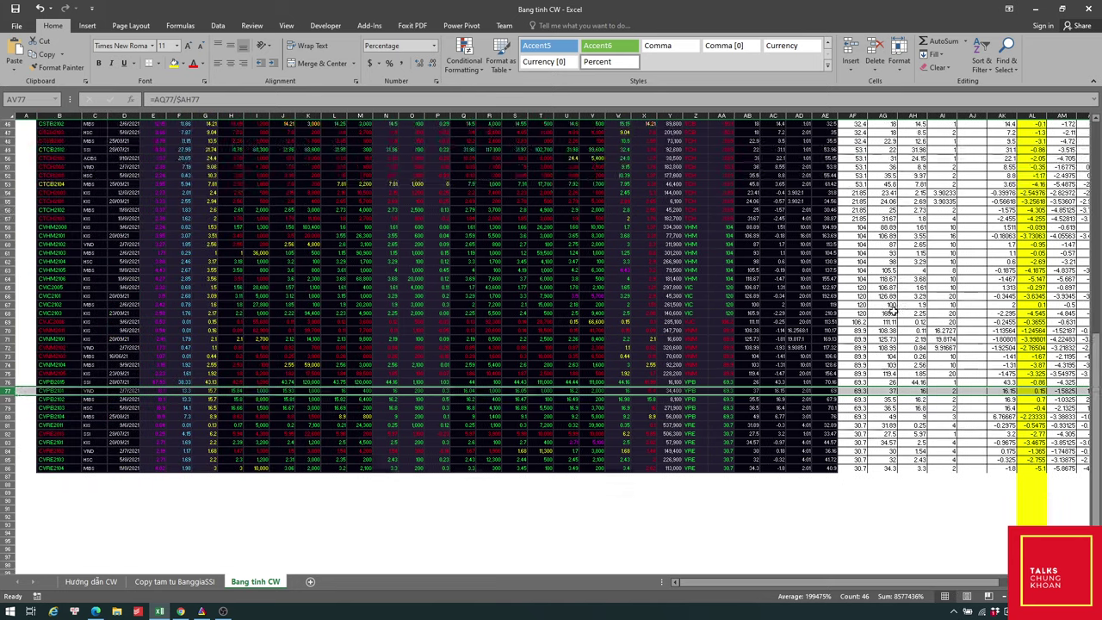
scroll(898, 326, "up", 3)
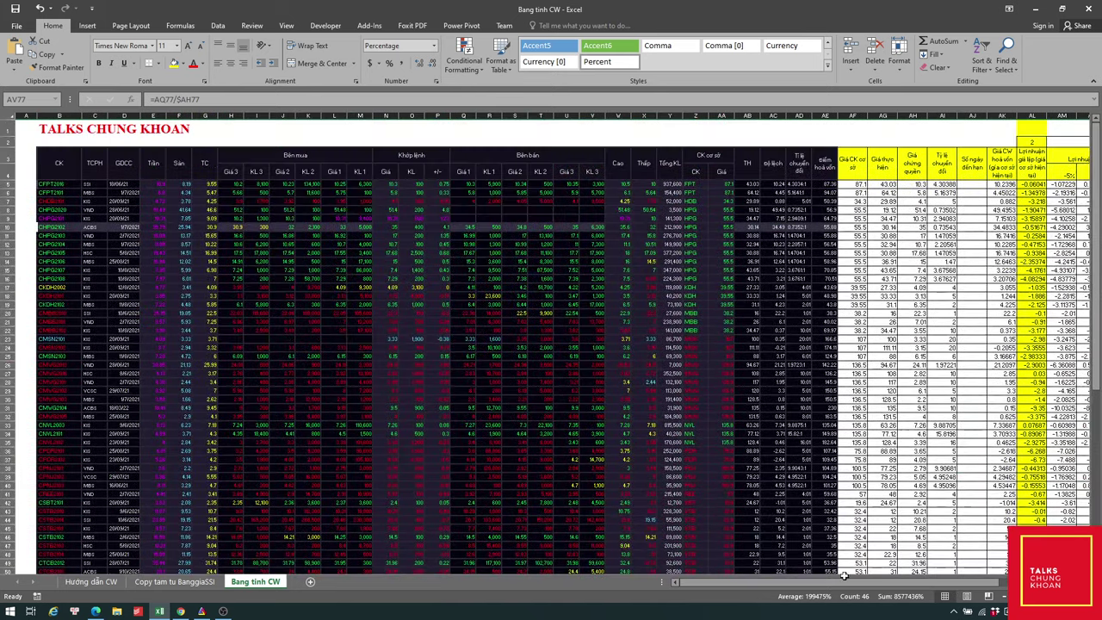
left_click(110, 583)
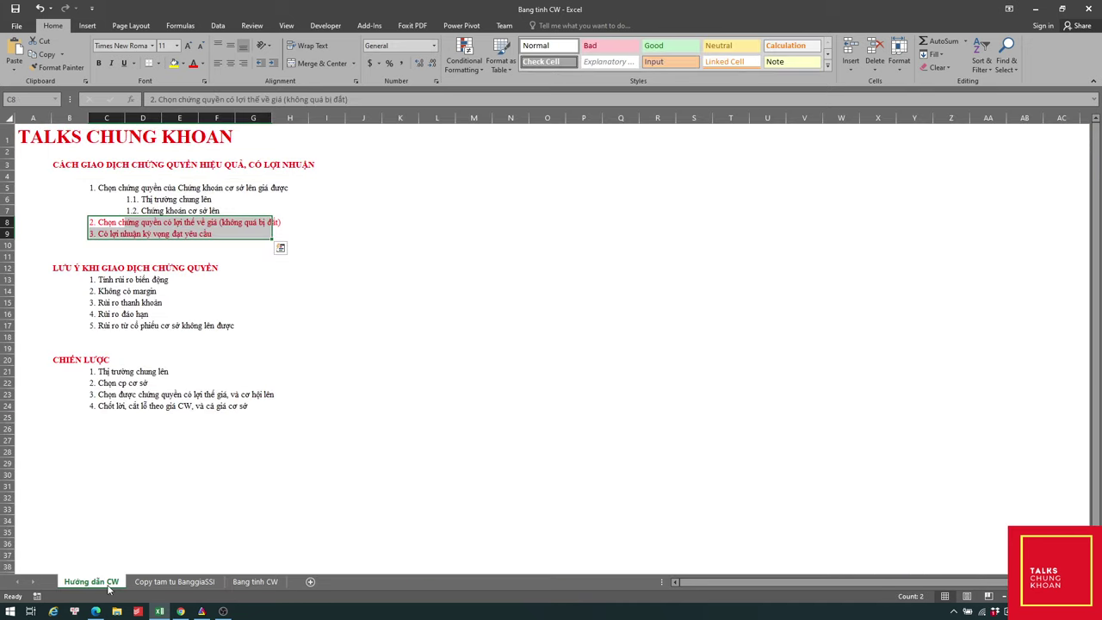
left_click(99, 224)
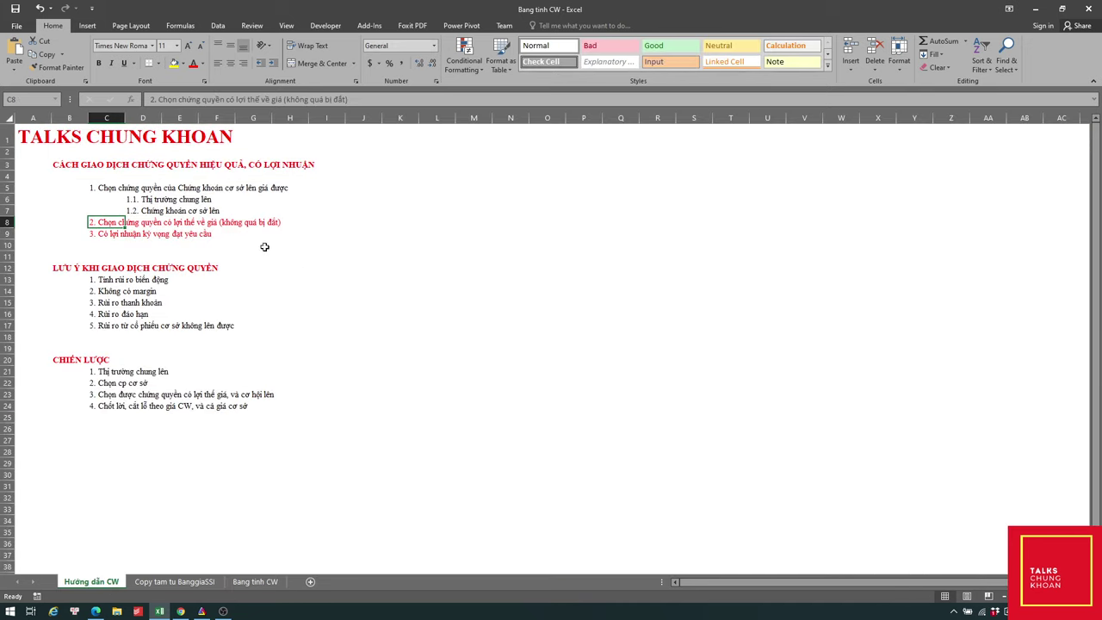
- In the Bang tinh CW sheet, highlight the hypothetical profit column AL and the 15% and 20% profit columns AU and AV
left_click(255, 582)
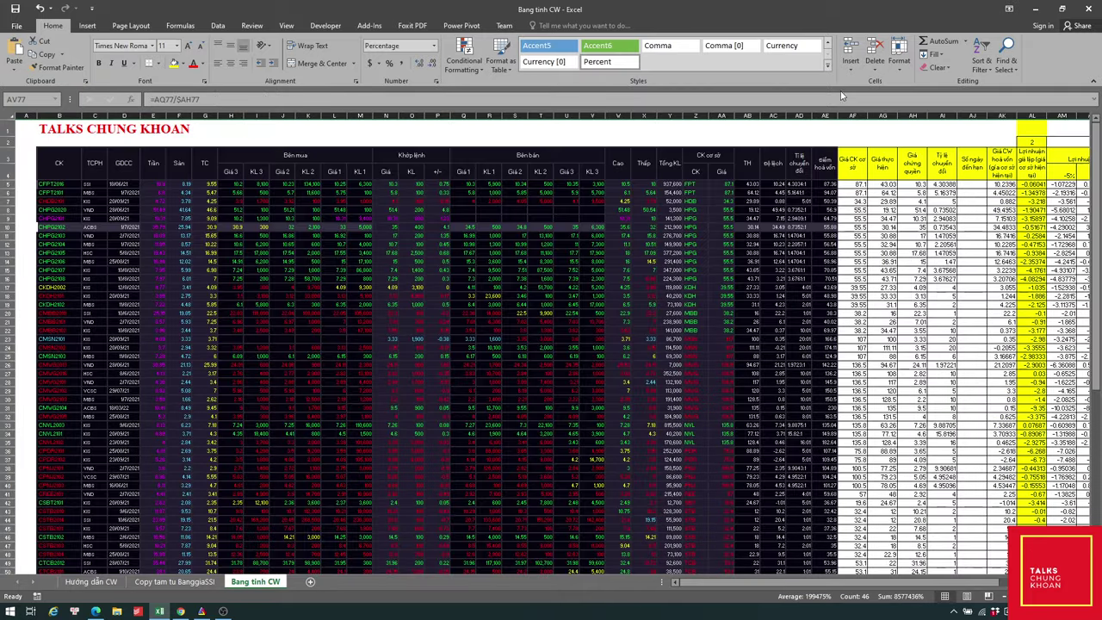
left_click(1028, 114)
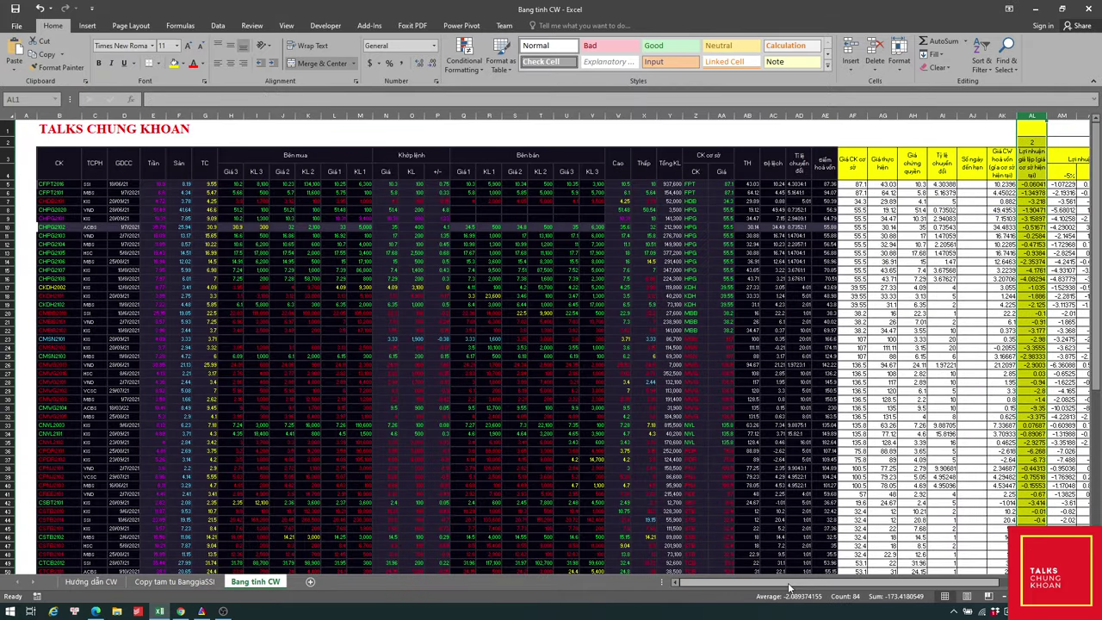
left_click_drag(801, 582, 884, 588)
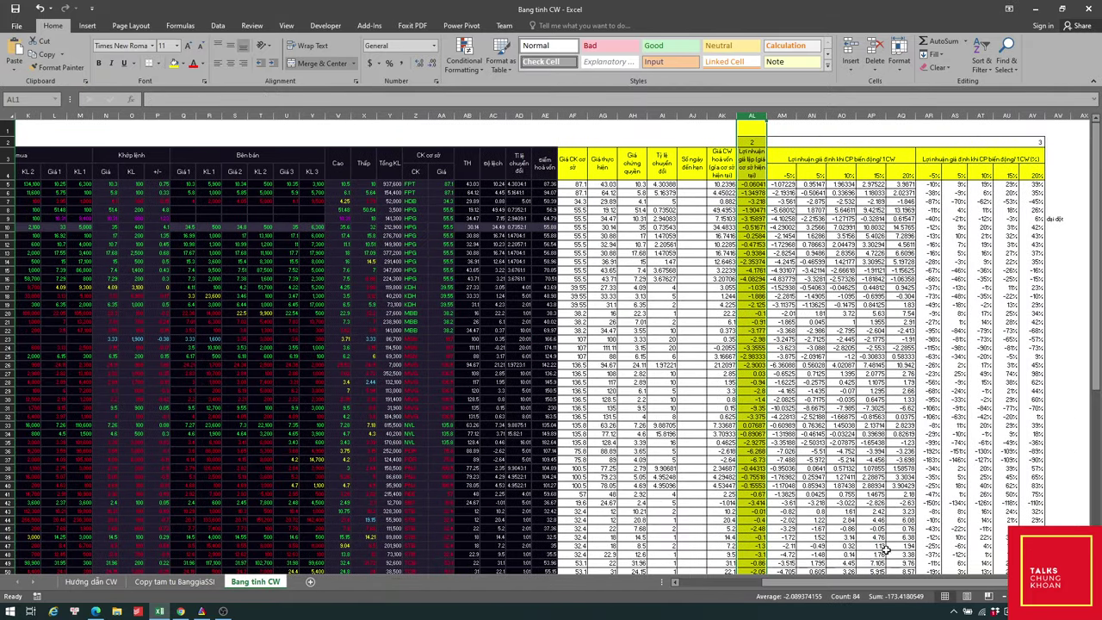
left_click(1027, 115)
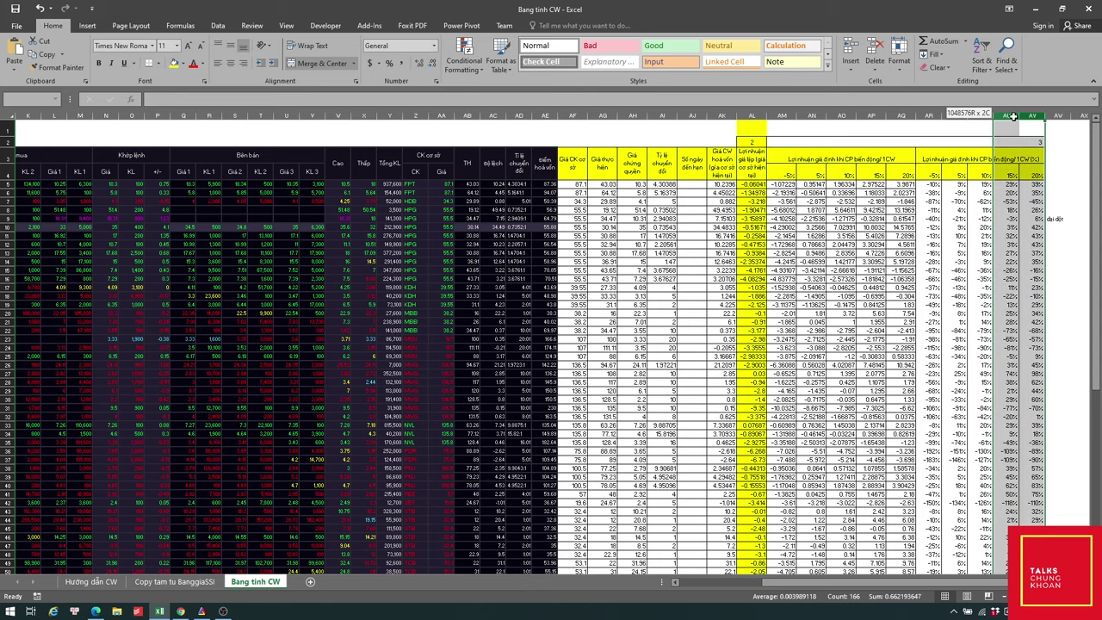
left_click(1032, 175)
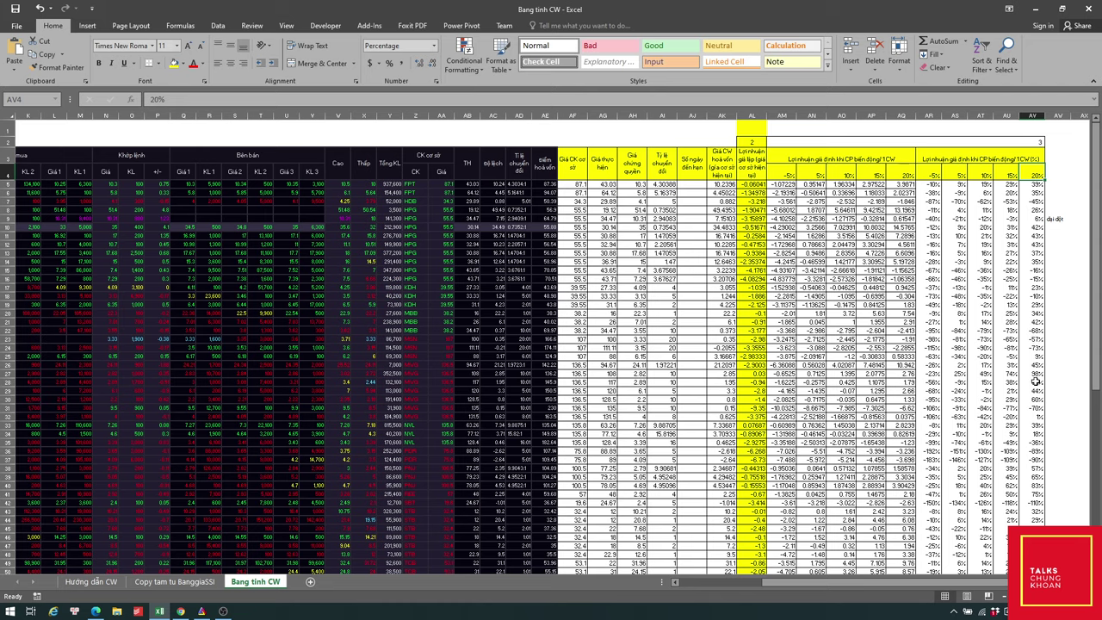
- Examine the -5% percentage-profit column AR, checking cell AR32 and the warrants further down
left_click(929, 114)
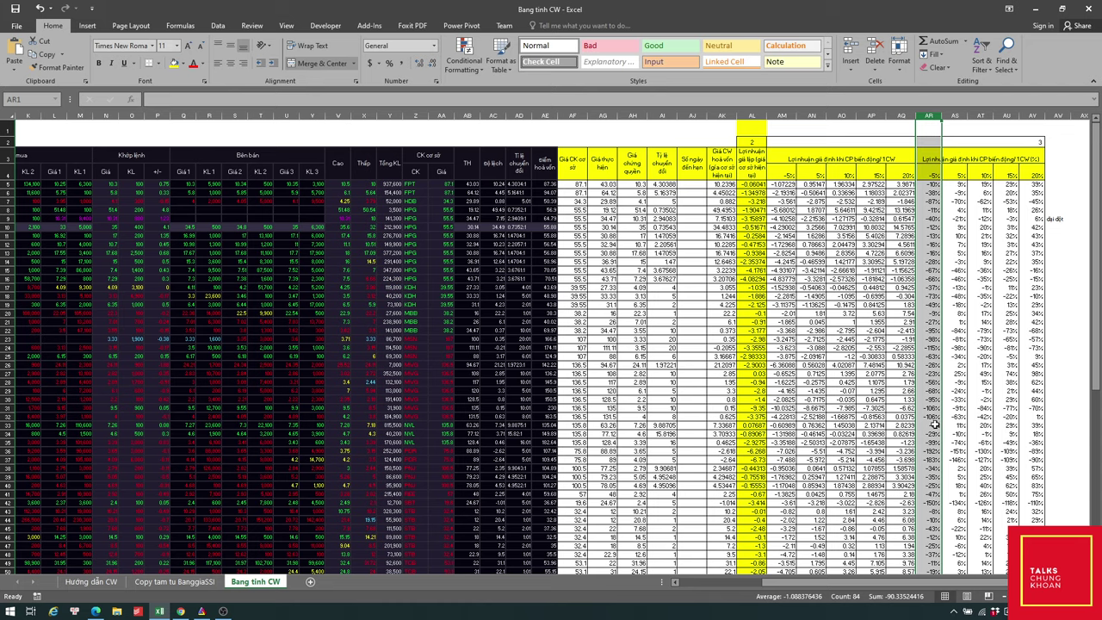
left_click(934, 417)
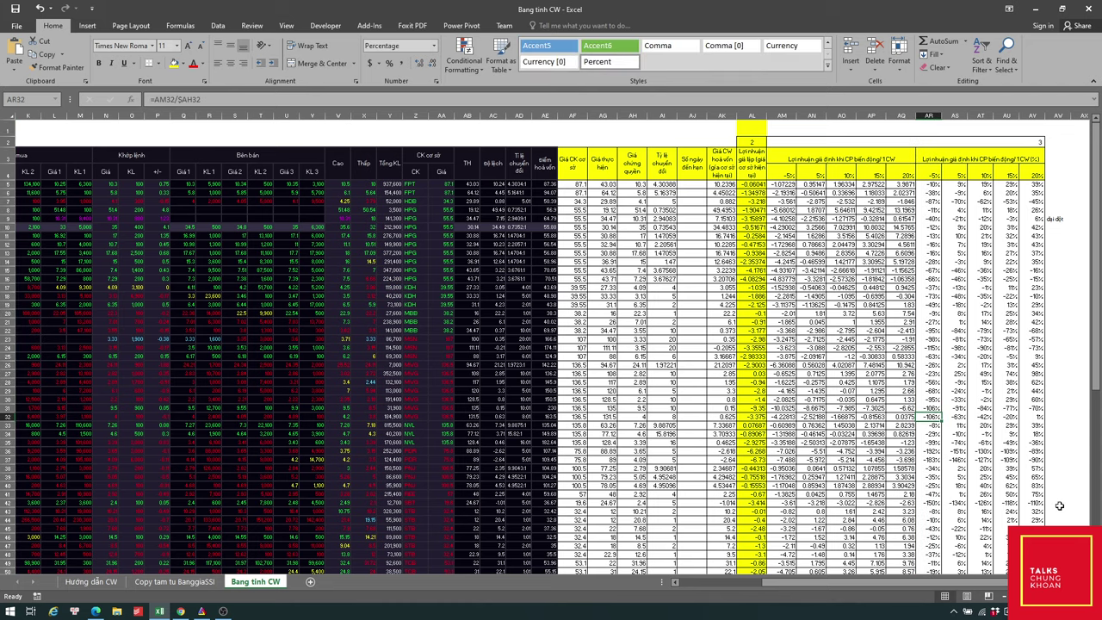
scroll(979, 499, "down", 7)
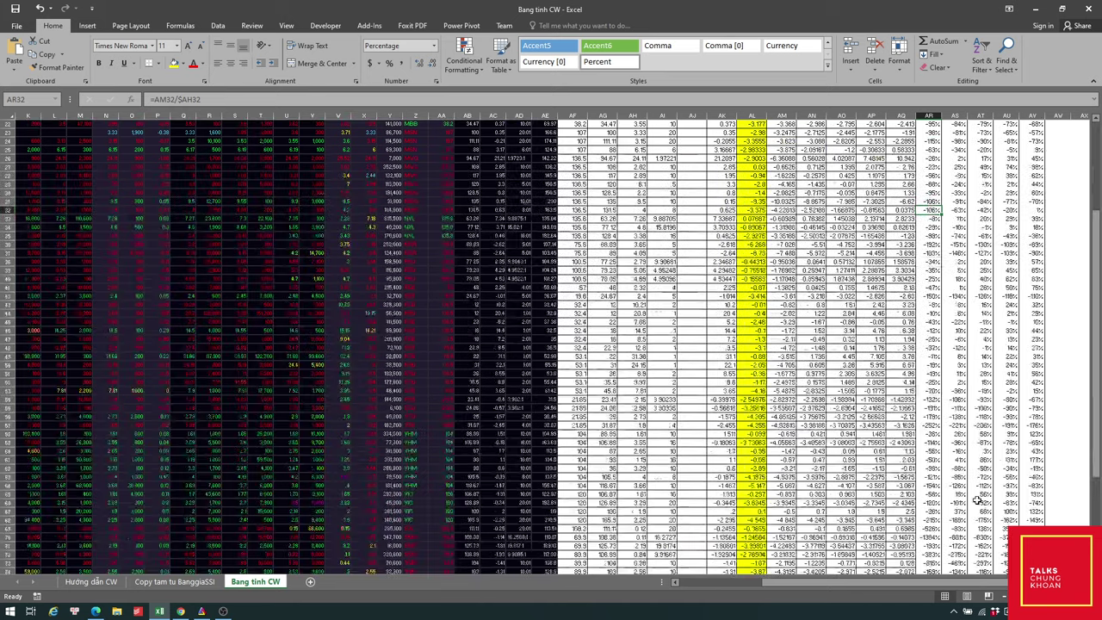
scroll(975, 504, "up", 7)
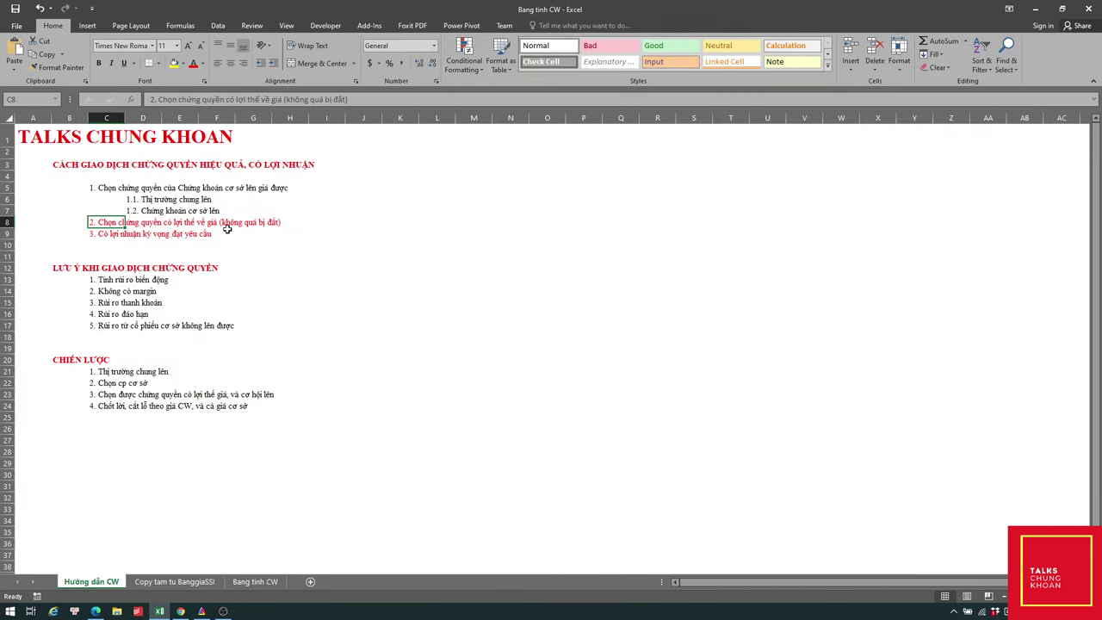
- Recap the effective-trading criteria in C5:H9 of the Hướng dẫn CW sheet, highlighting the underlying-stock, price-advantage and expected-profit points
left_click_drag(107, 188, 290, 209)
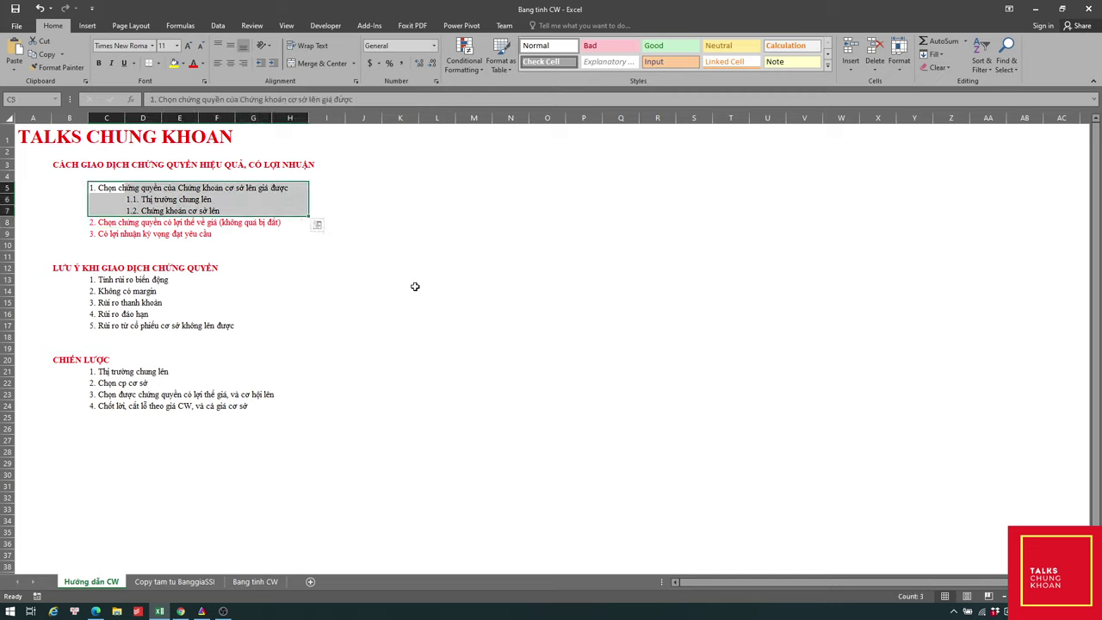
left_click(102, 223)
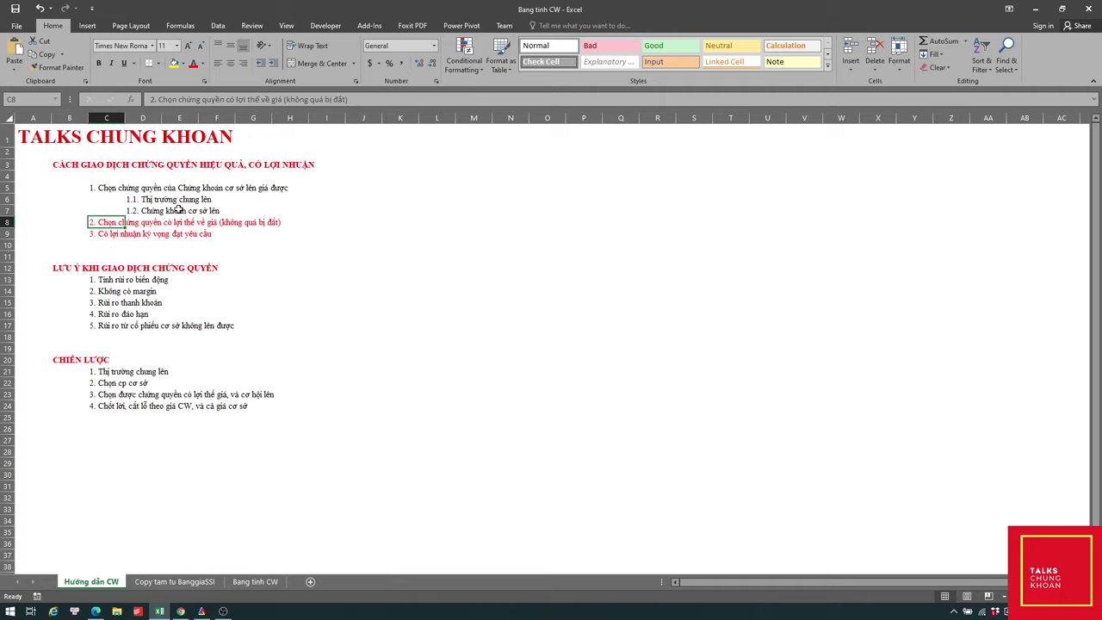
mouse_move(94, 233)
left_mouse_down()
mouse_move(273, 233)
mouse_move(292, 184)
mouse_move(99, 234)
left_mouse_up()
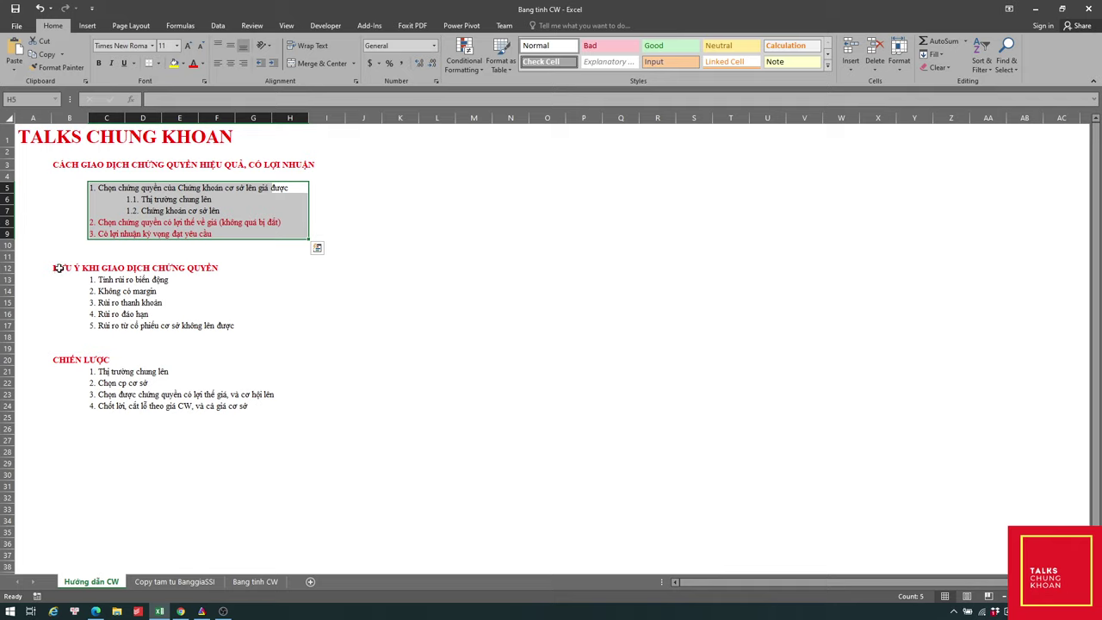
- In the Hướng dẫn CW sheet, highlight the trading-notes block B12:H17 and go through its volatility, no-margin, liquidity and maturity risk points
left_click_drag(59, 269, 301, 327)
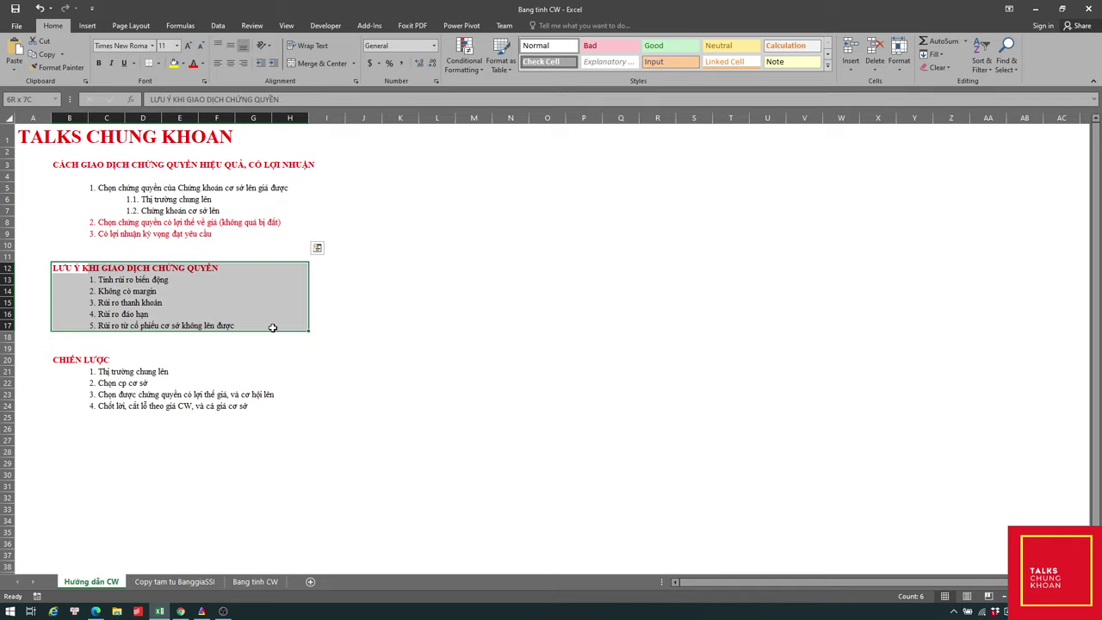
left_click_drag(95, 280, 176, 279)
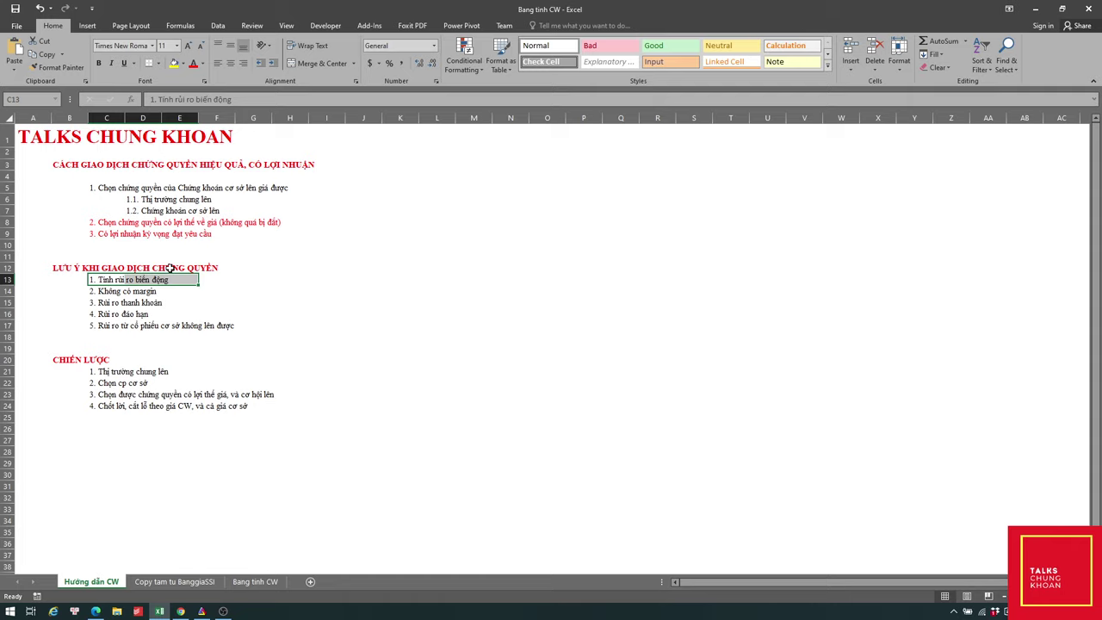
left_click(94, 291)
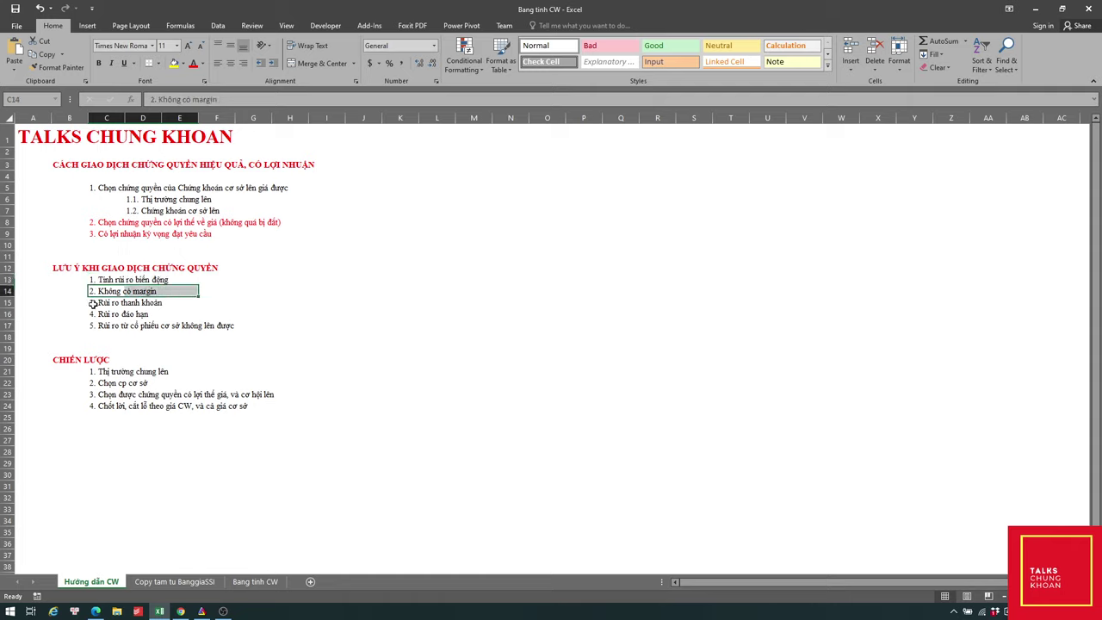
left_click_drag(89, 303, 238, 320)
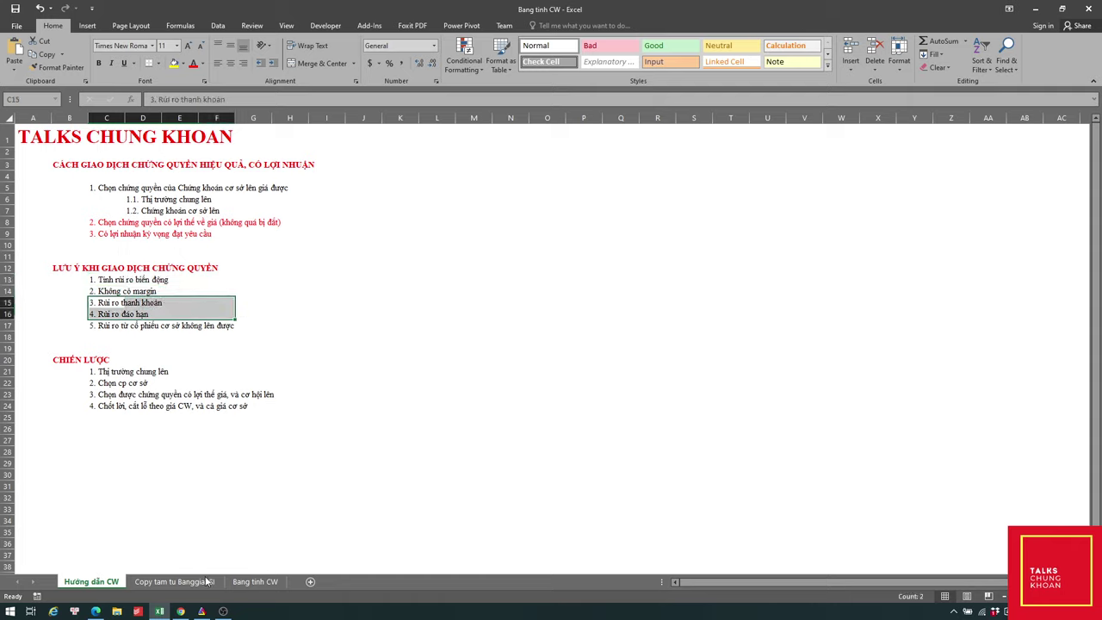
- Examine warrant liquidity in the Copy tam tu BanggiaSSI sheet by highlighting the total volume column Y (Tổng KL)
left_click(181, 614)
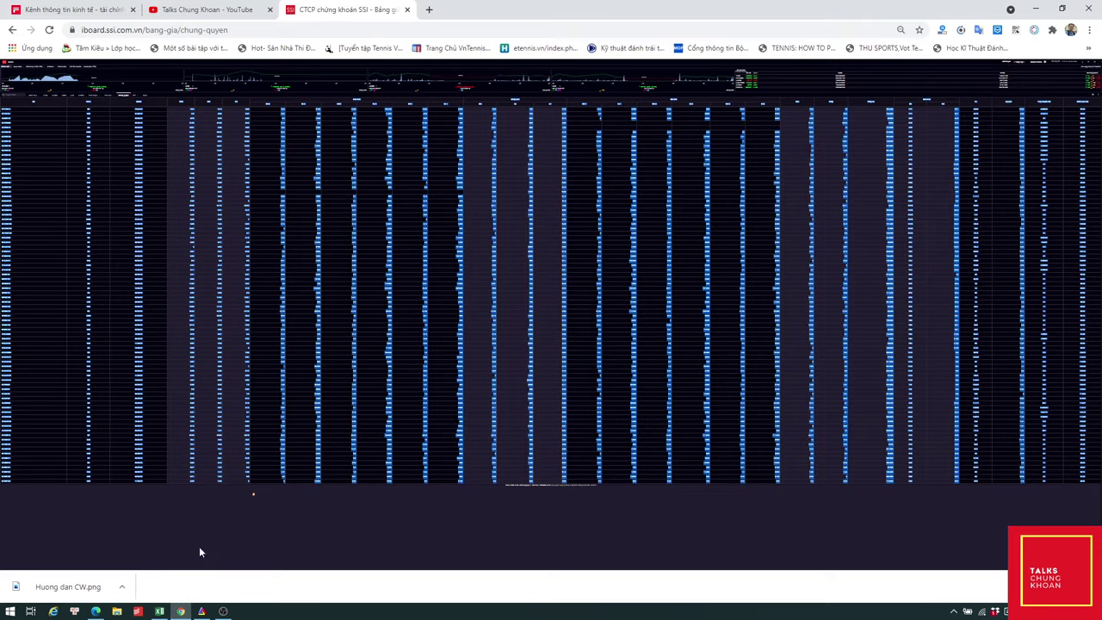
left_click(159, 611)
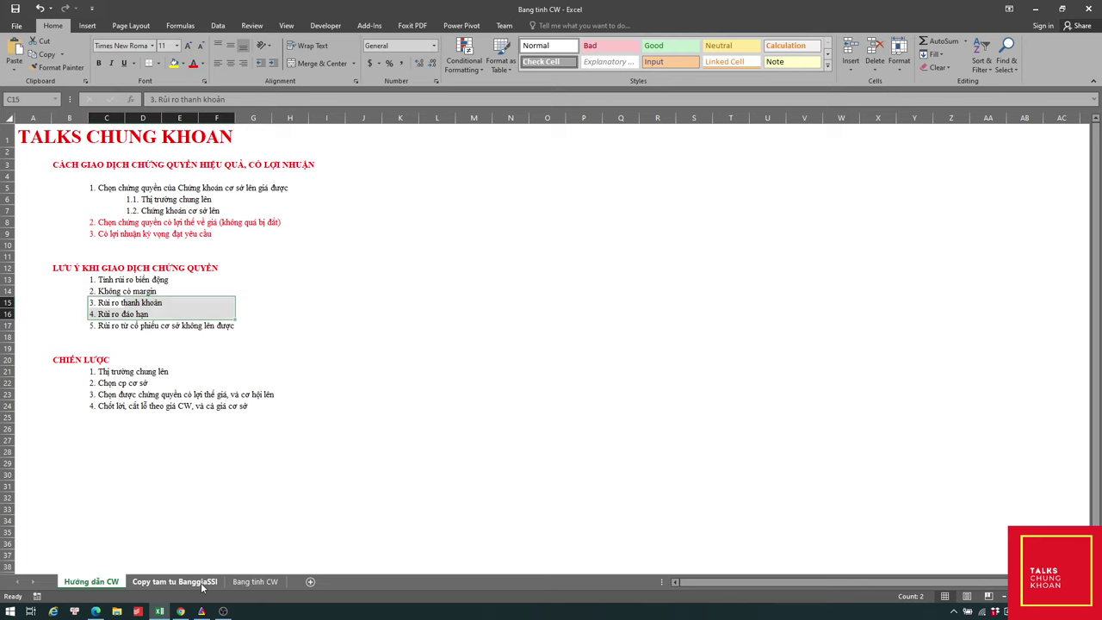
left_click(207, 581)
scroll(379, 344, "up", 20)
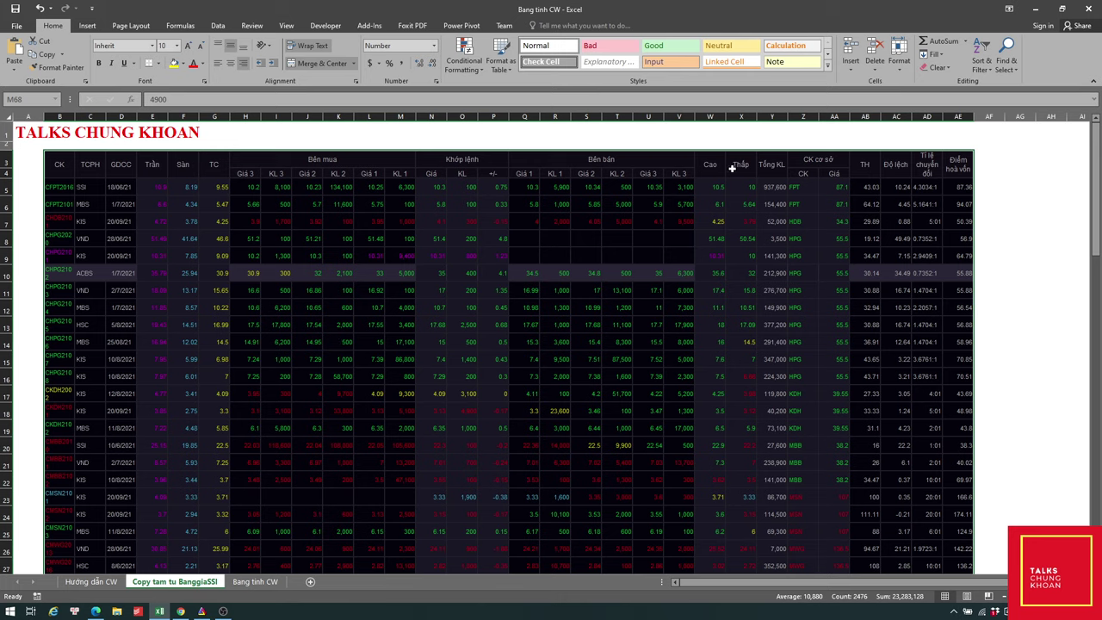
left_click(767, 119)
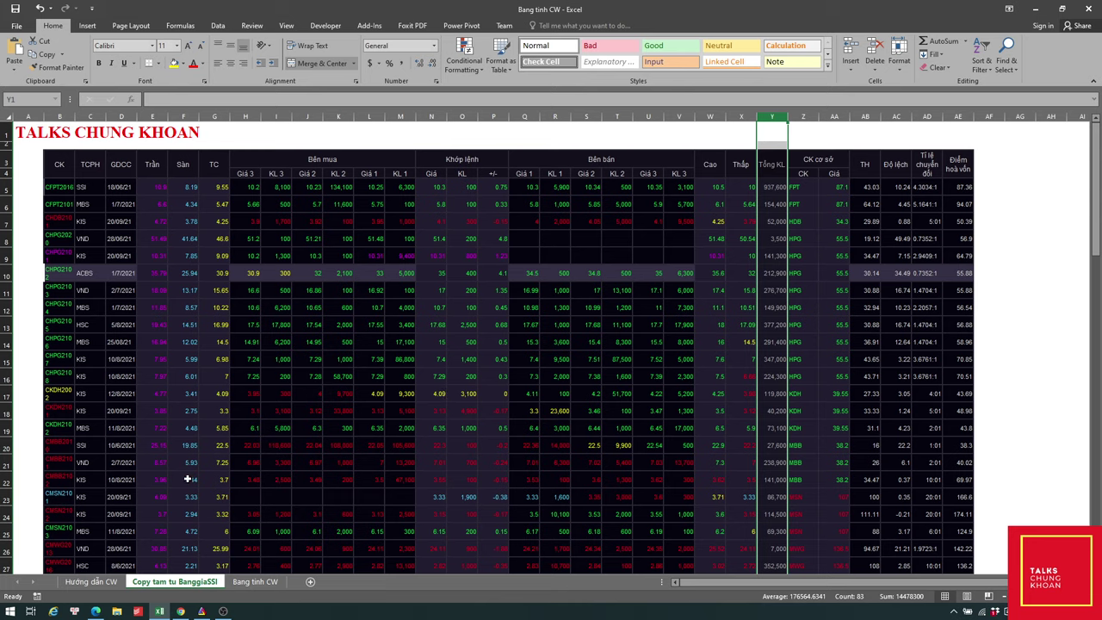
- Back in the Hướng dẫn CW sheet, review the maturity and underlying-stock risks in rows 16 and 17 alongside criterion 1 in row 5
left_click(104, 585)
left_click_drag(104, 304, 151, 315)
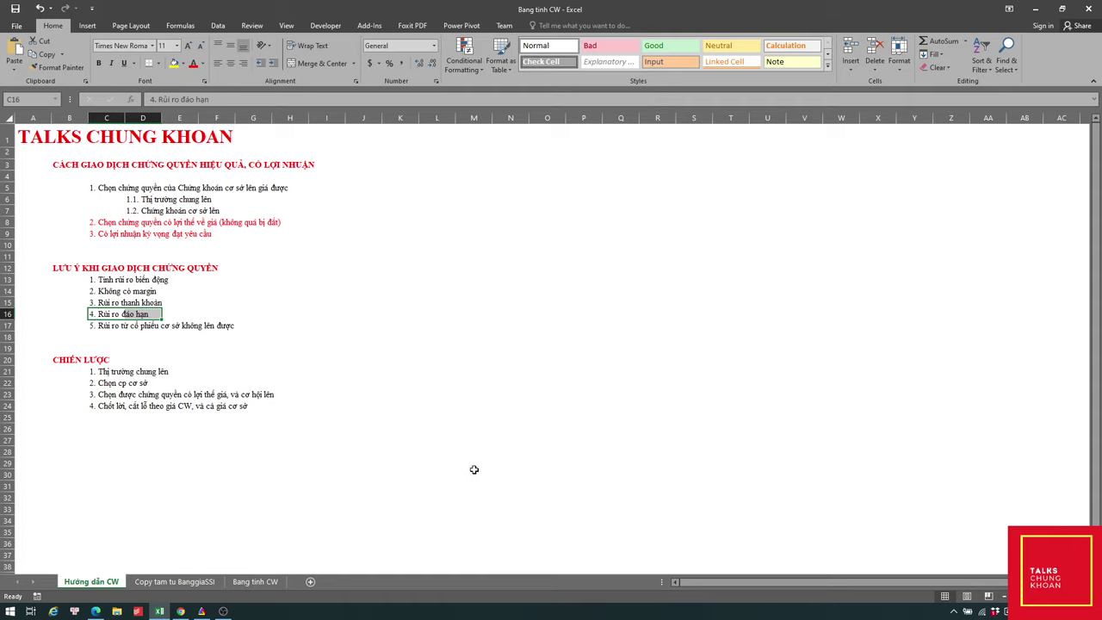
left_click_drag(92, 329, 246, 332)
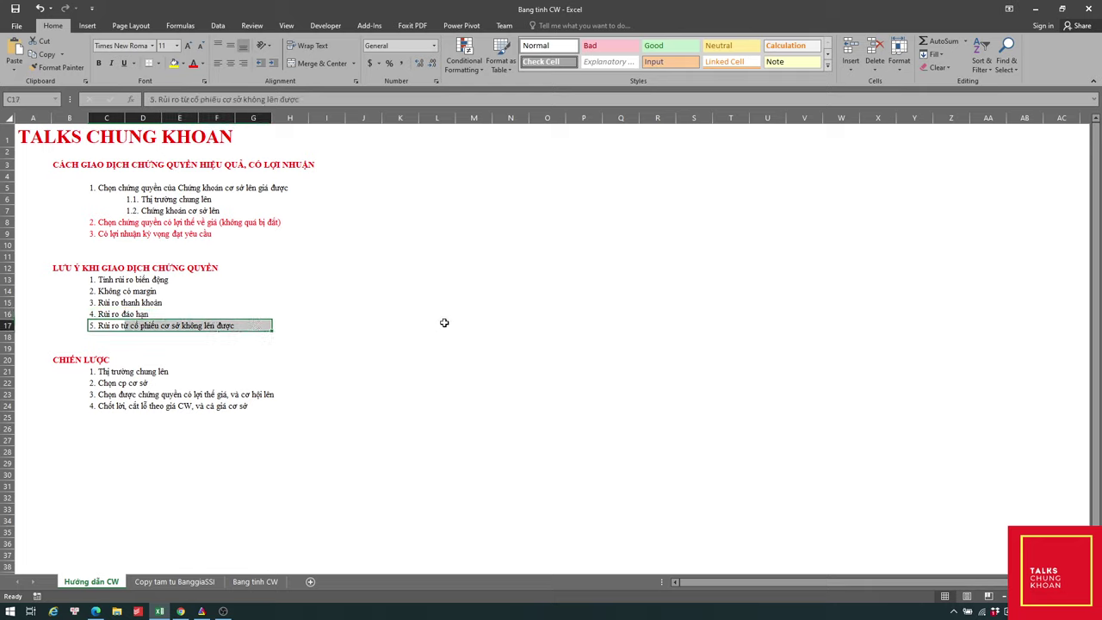
left_click_drag(93, 190, 318, 187)
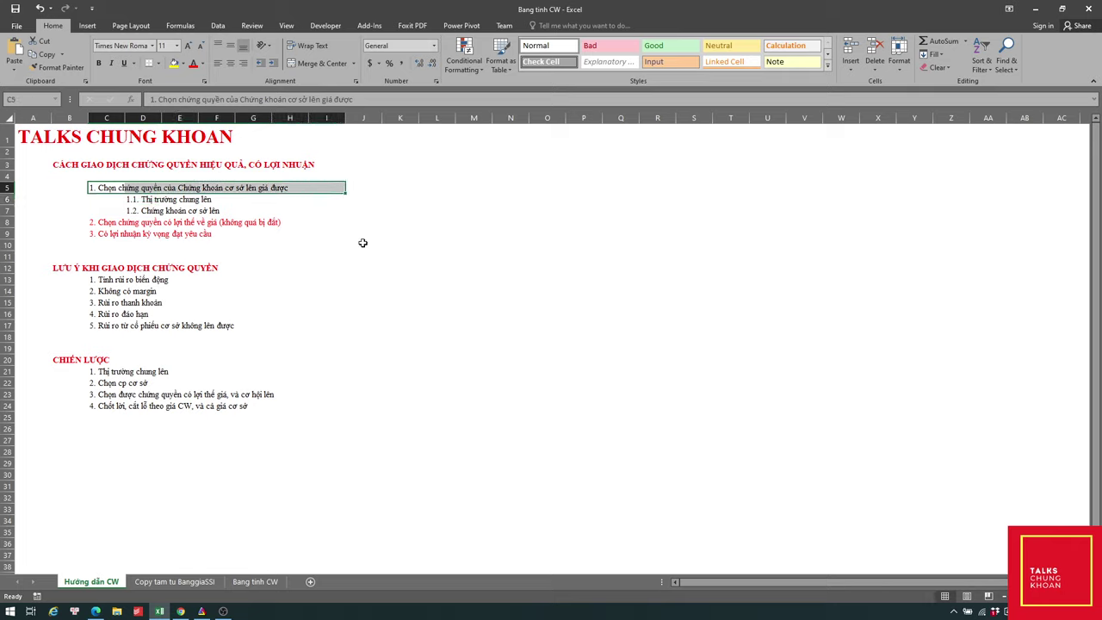